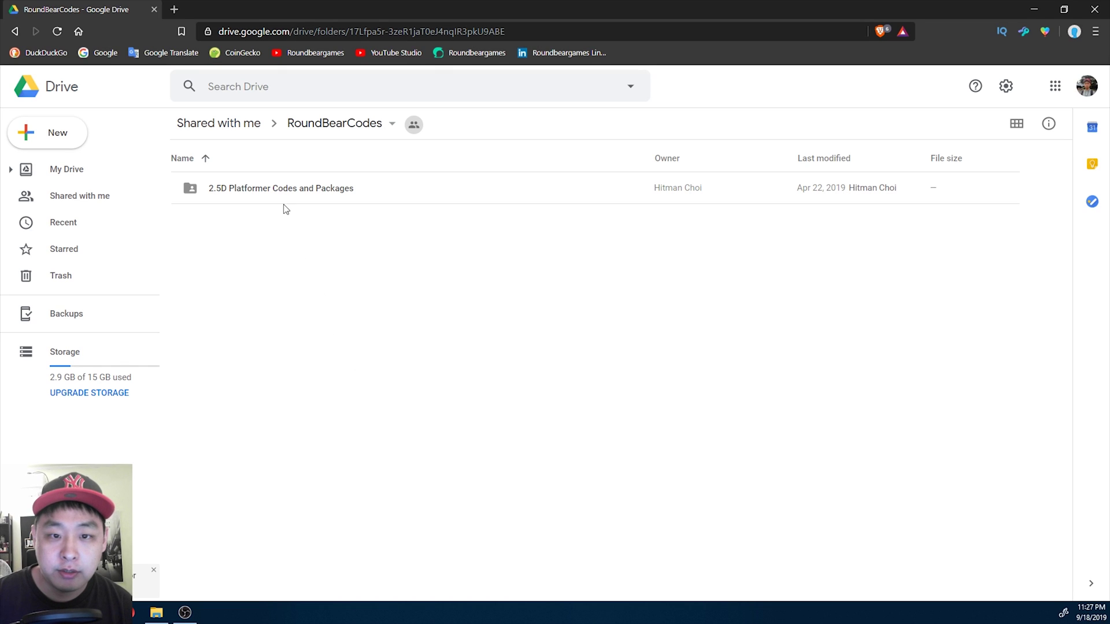
Go to 2.5D Platformer Codes and Packages > 79 AI Transition Walk to Run - LWRP in Google Drive
{"action": "double_click", "coordinate": [291, 191]}
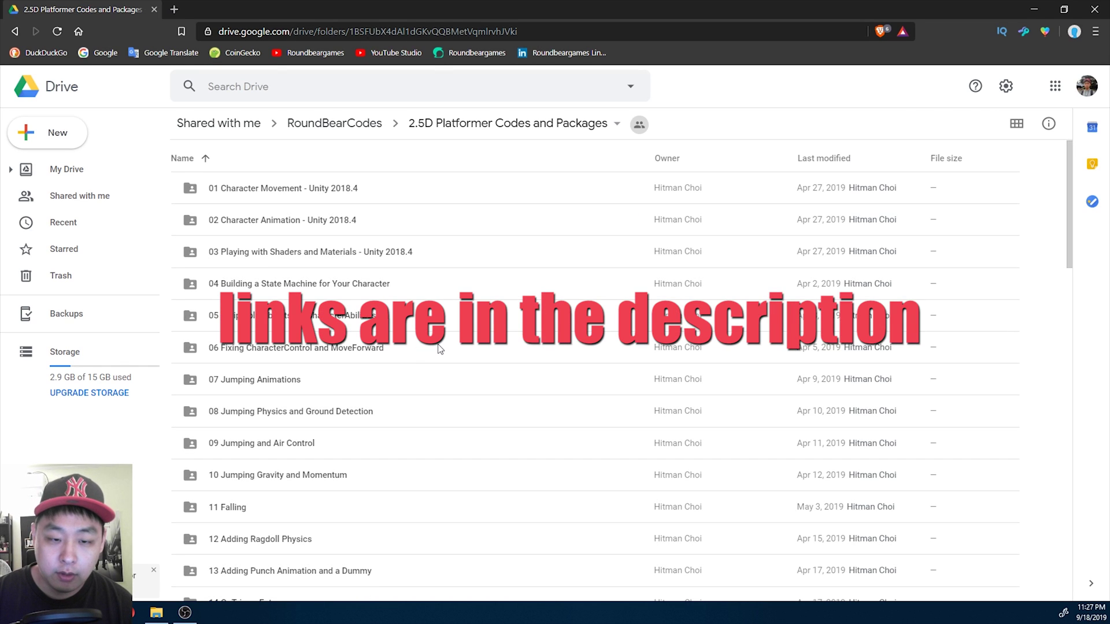
{"action": "scroll", "coordinate": [440, 348], "scroll_direction": "down", "scroll_amount": 20}
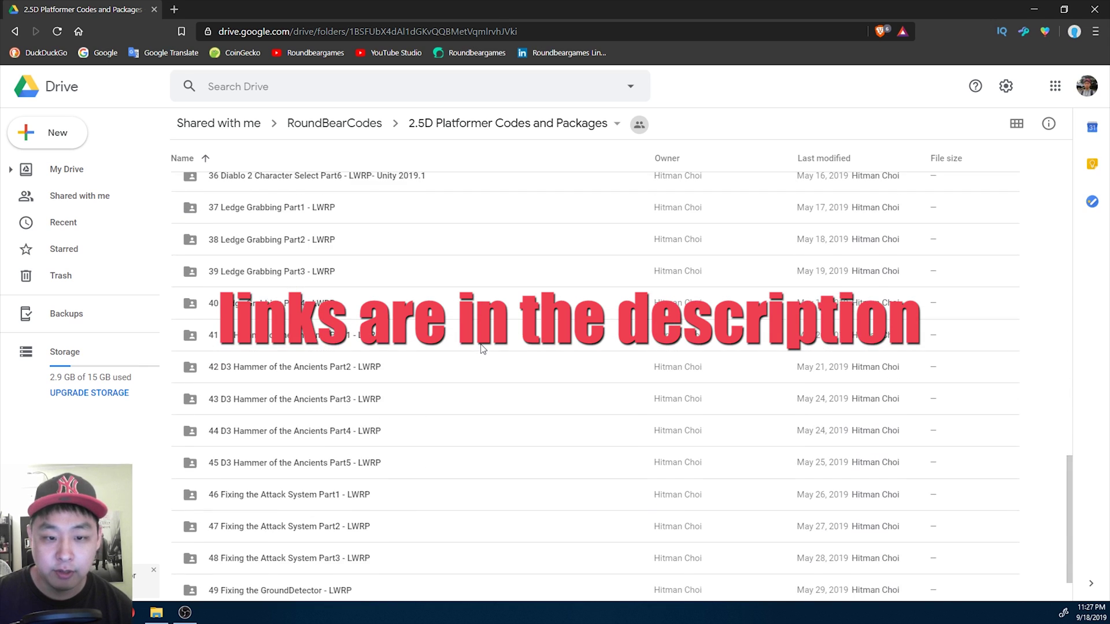
{"action": "scroll", "coordinate": [482, 347], "scroll_direction": "down", "scroll_amount": 15}
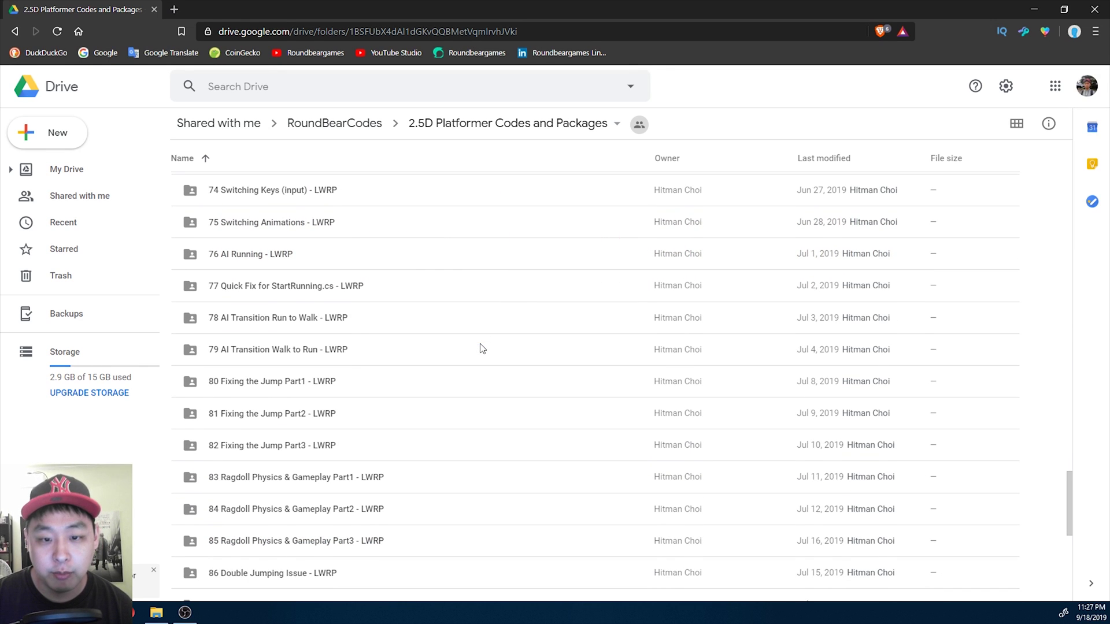
{"action": "double_click", "coordinate": [270, 354]}
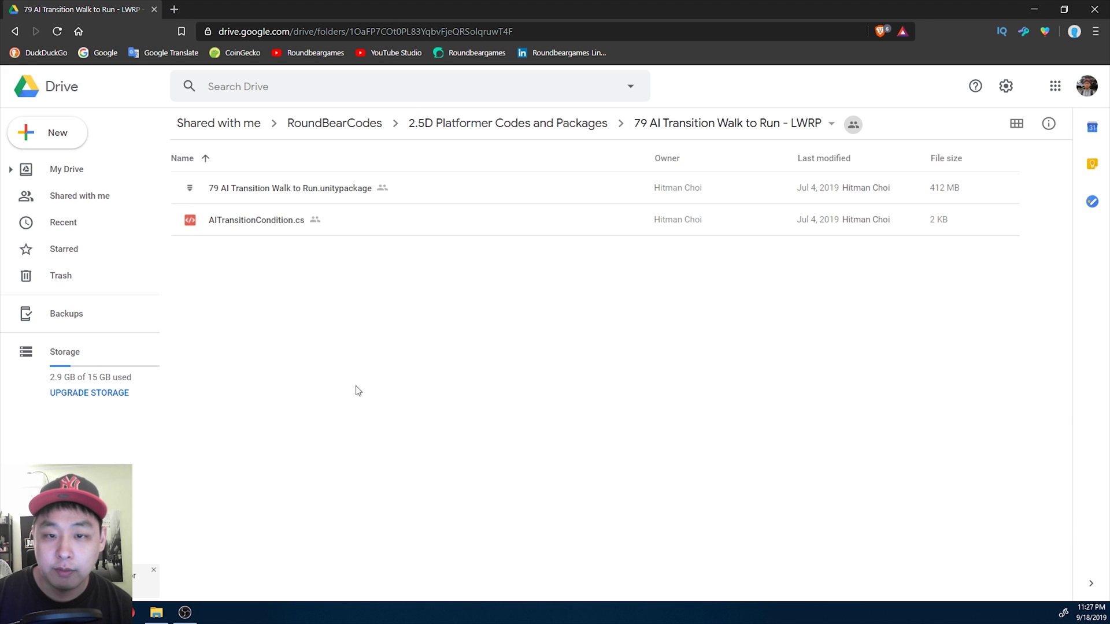
Download the unitypackage despite the virus-scan warning and save it to Downloads
{"action": "right_click", "coordinate": [301, 194]}
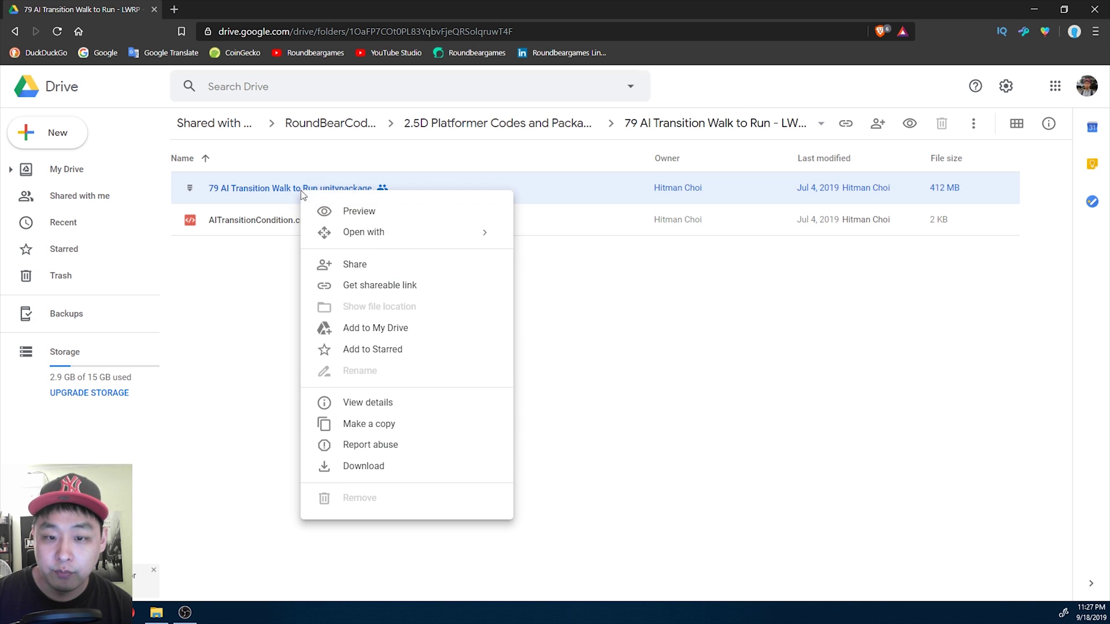
{"action": "left_click", "coordinate": [371, 467]}
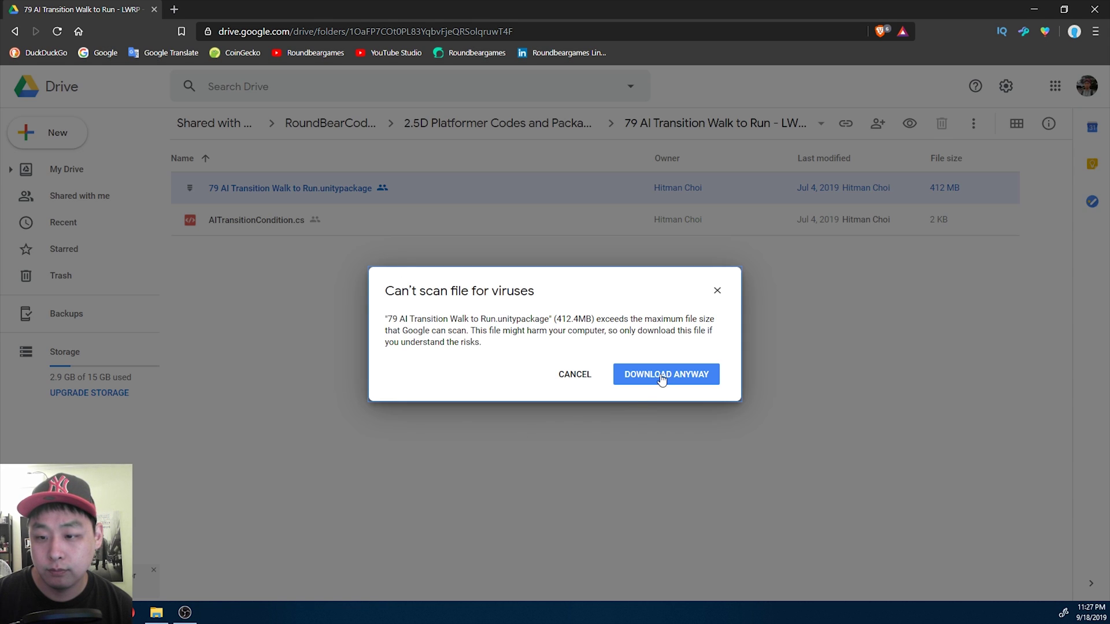
{"action": "left_click", "coordinate": [662, 376]}
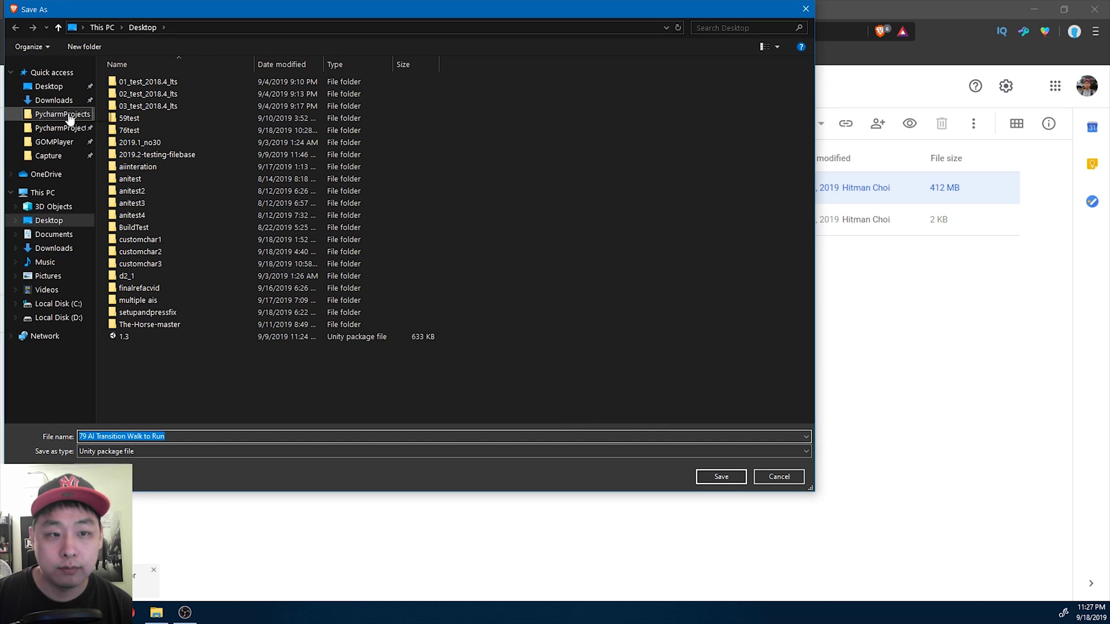
{"action": "left_click", "coordinate": [55, 101]}
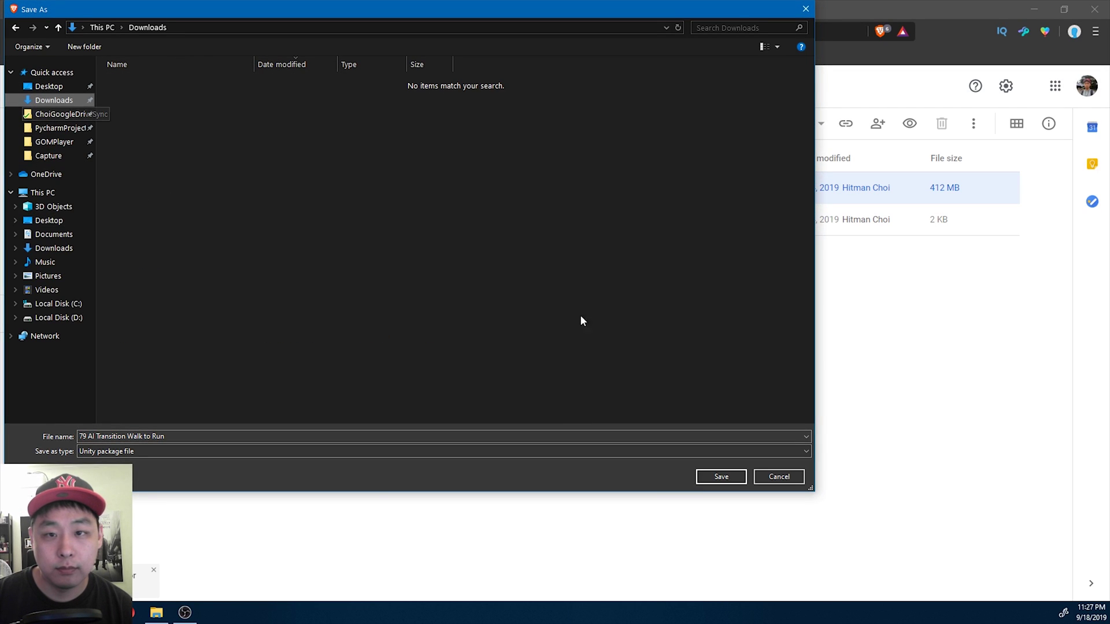
{"action": "left_click", "coordinate": [717, 480]}
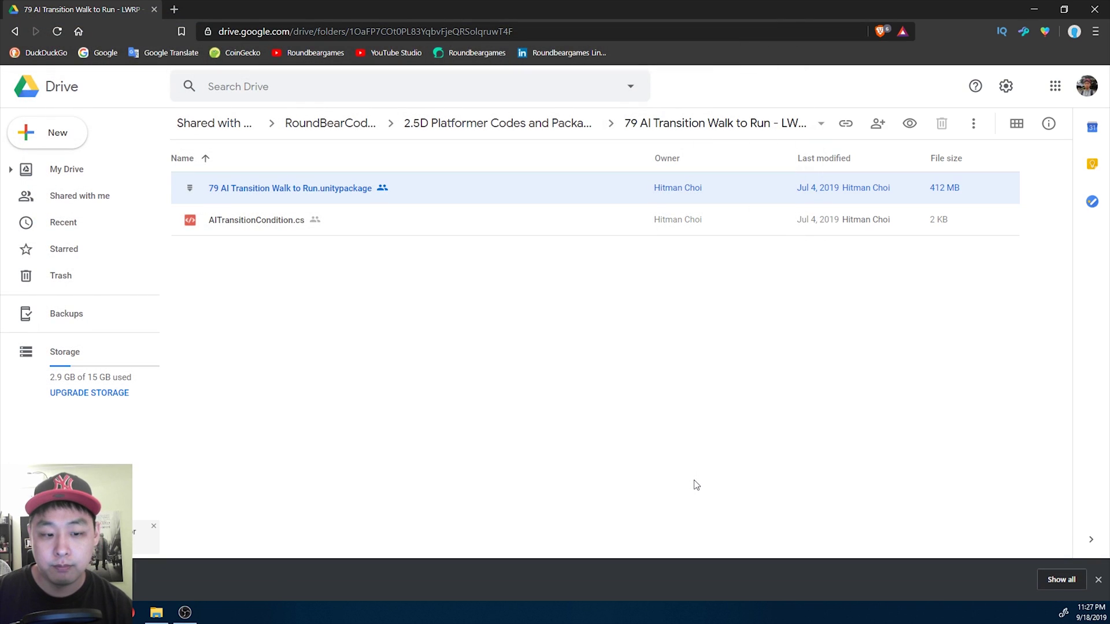
{"action": "left_click", "coordinate": [511, 364]}
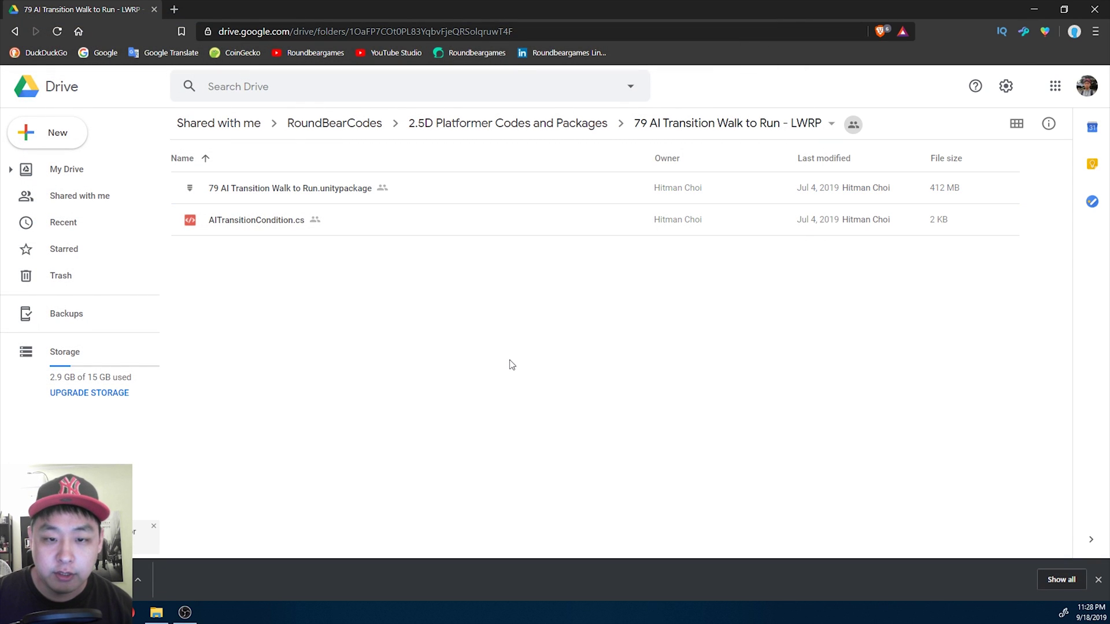
Launch Unity Hub and list the editor versions for a new project, such as 2019.2.5f1
{"action": "key", "text": "super"}
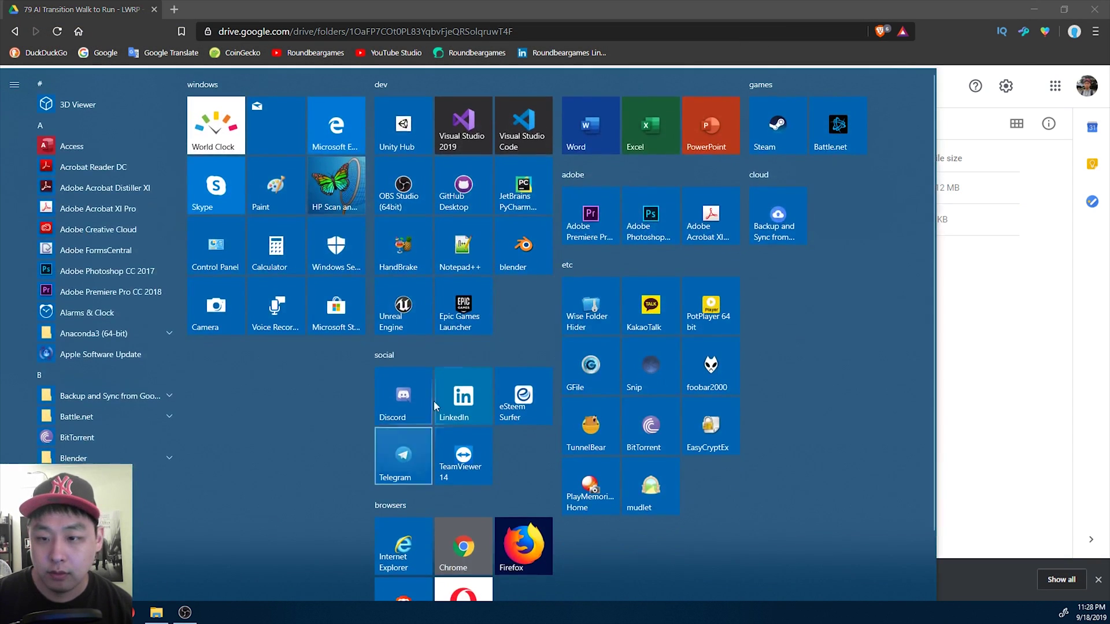
{"action": "left_click", "coordinate": [403, 126]}
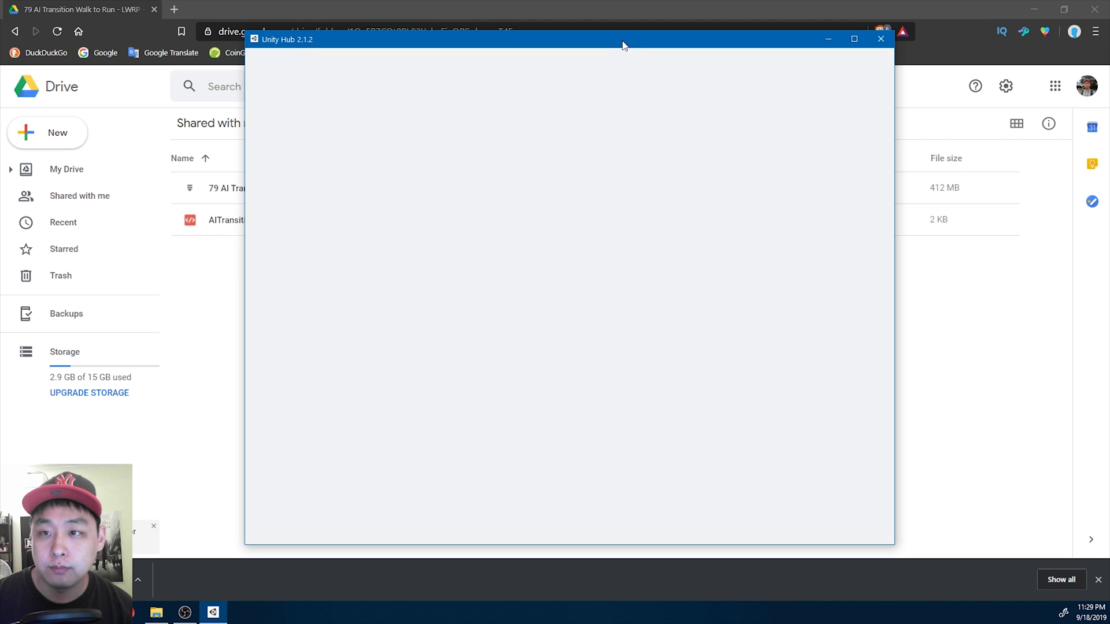
{"action": "left_click_drag", "start_coordinate": [622, 41], "coordinate": [616, 305]}
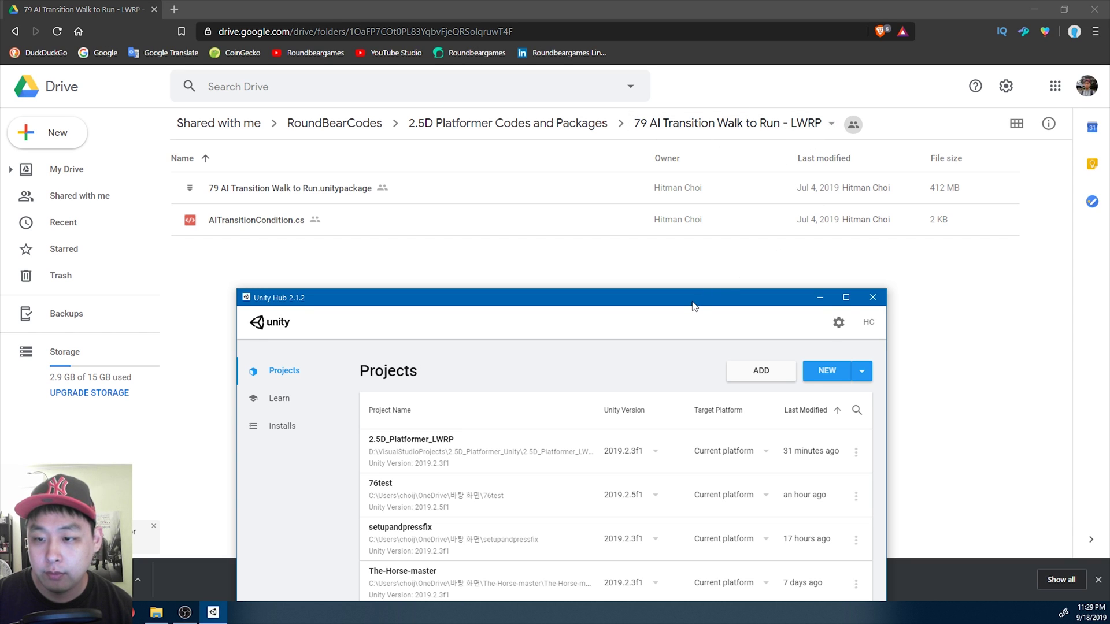
{"action": "left_click_drag", "start_coordinate": [694, 306], "coordinate": [692, 173]}
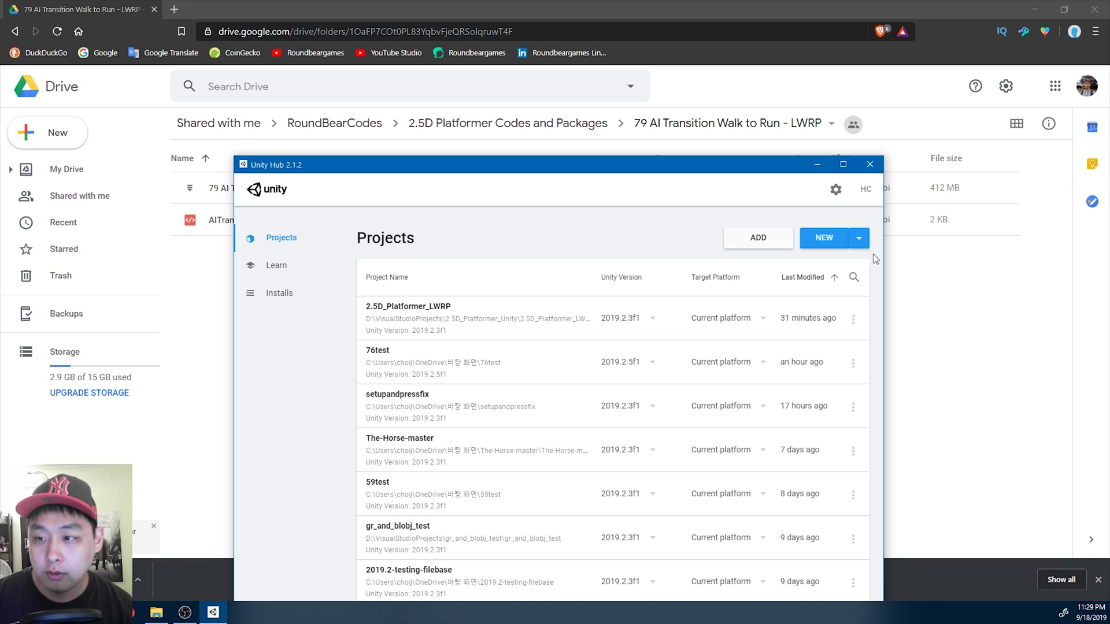
{"action": "left_click", "coordinate": [858, 238]}
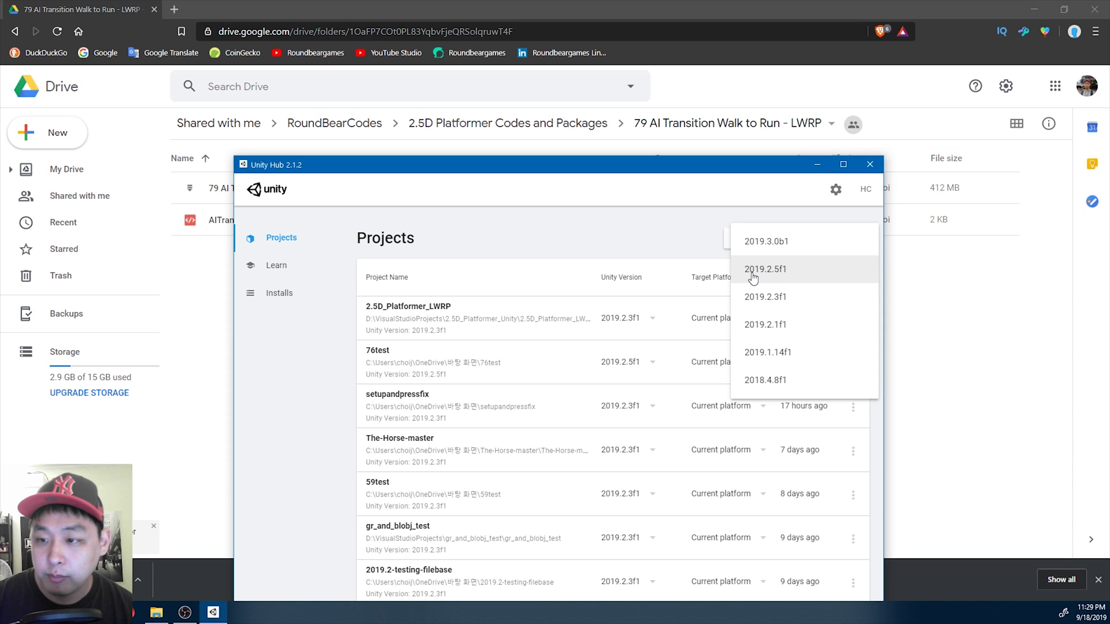
Start a 2019.2.5f1 LWRP Template project and name it Testing79
{"action": "left_click", "coordinate": [774, 277]}
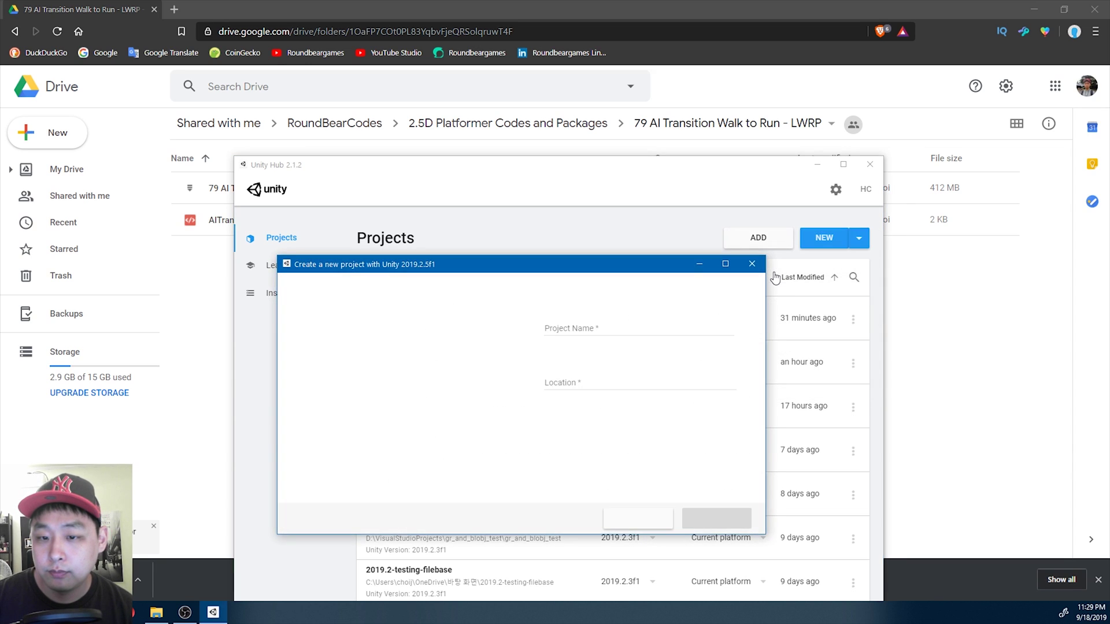
{"action": "left_click", "coordinate": [412, 457]}
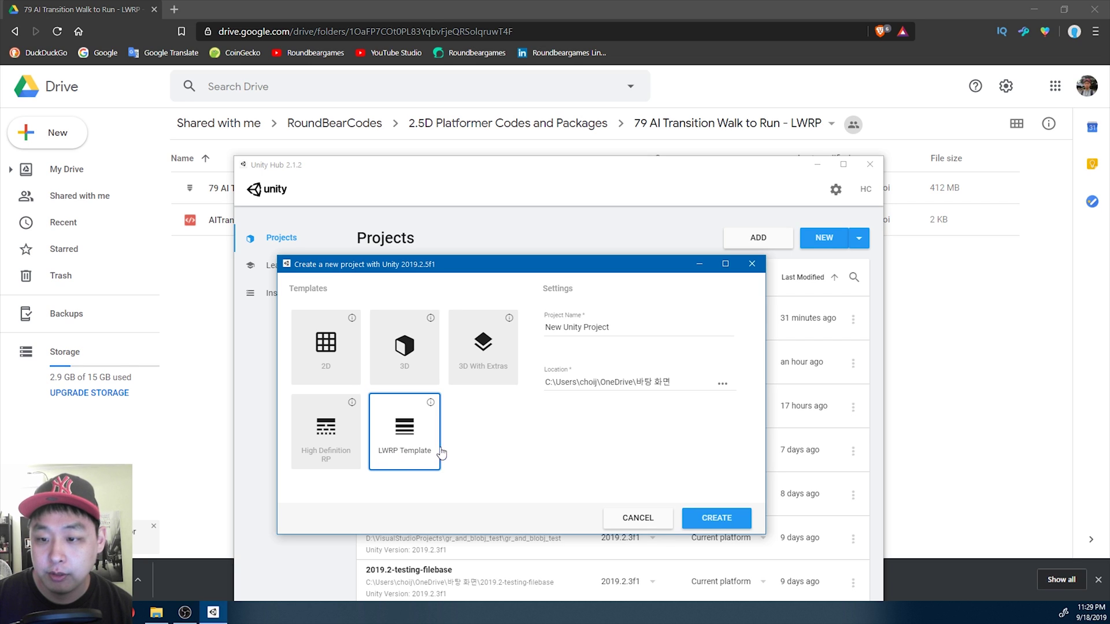
{"action": "left_click", "coordinate": [624, 326]}
{"action": "triple_click", "coordinate": [624, 327]}
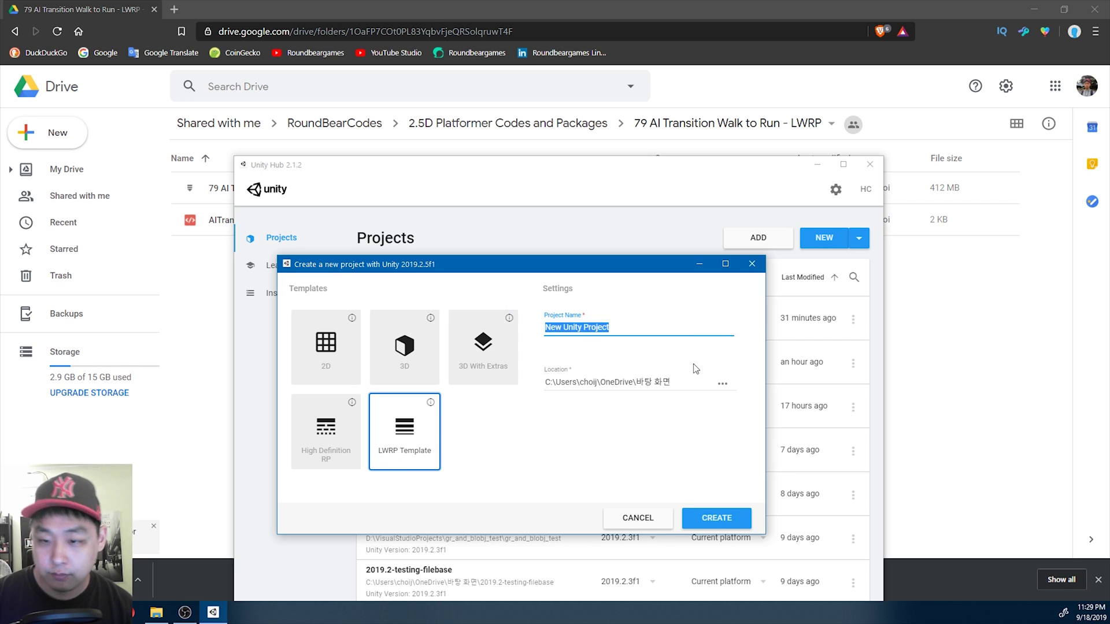
{"action": "type", "text": "Testing79"}
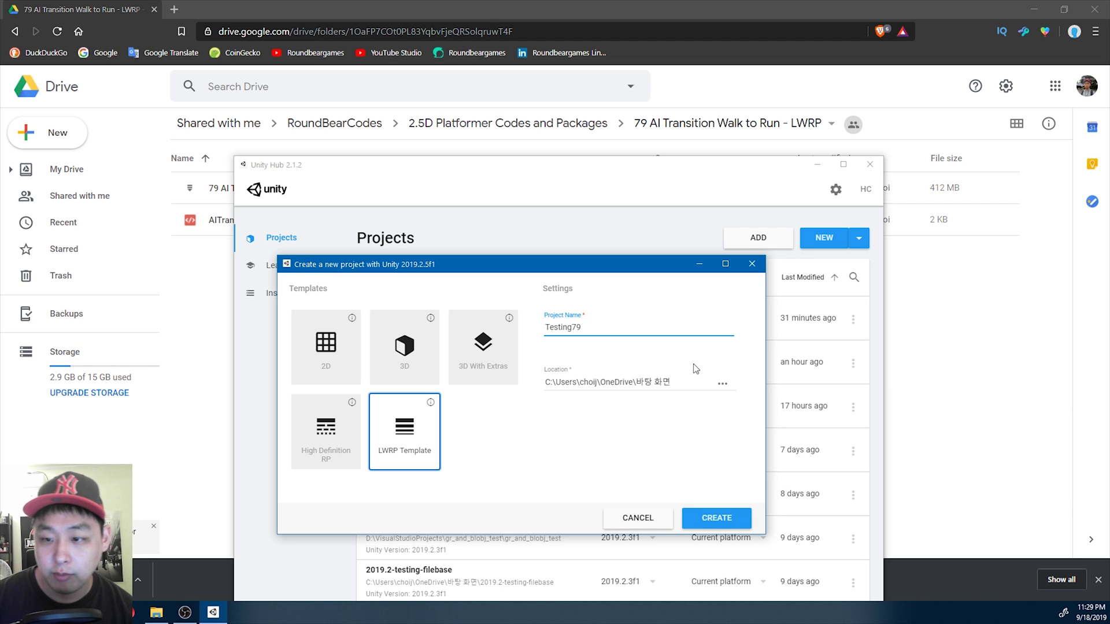
Set the project location to the Downloads folder and create the project
{"action": "left_click", "coordinate": [723, 384]}
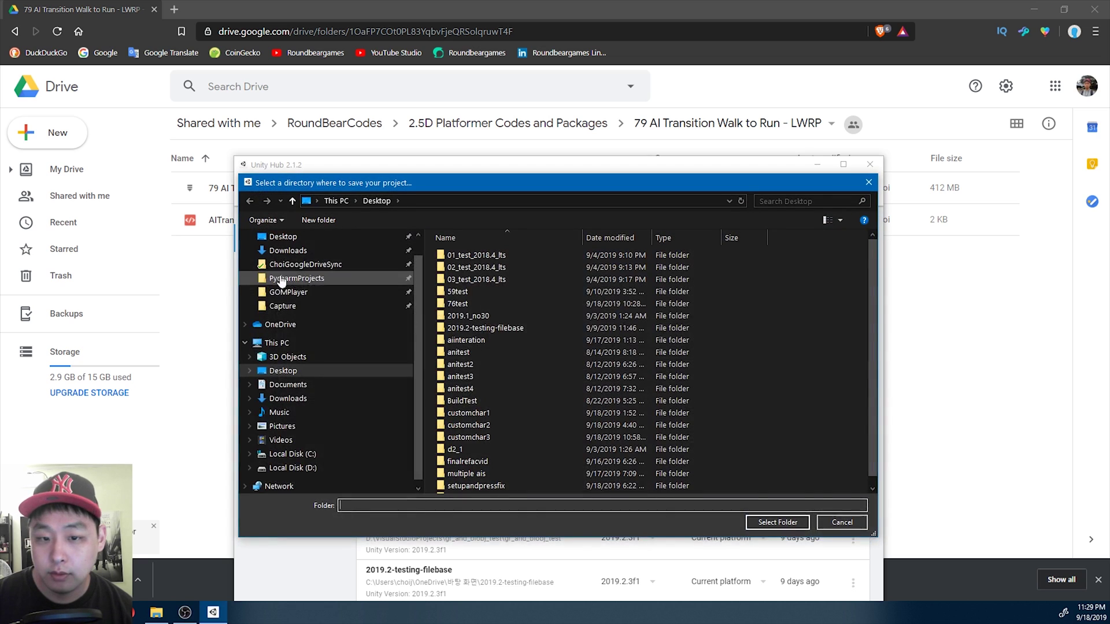
{"action": "scroll", "coordinate": [283, 280], "scroll_direction": "up", "scroll_amount": 1}
{"action": "left_click", "coordinate": [287, 274]}
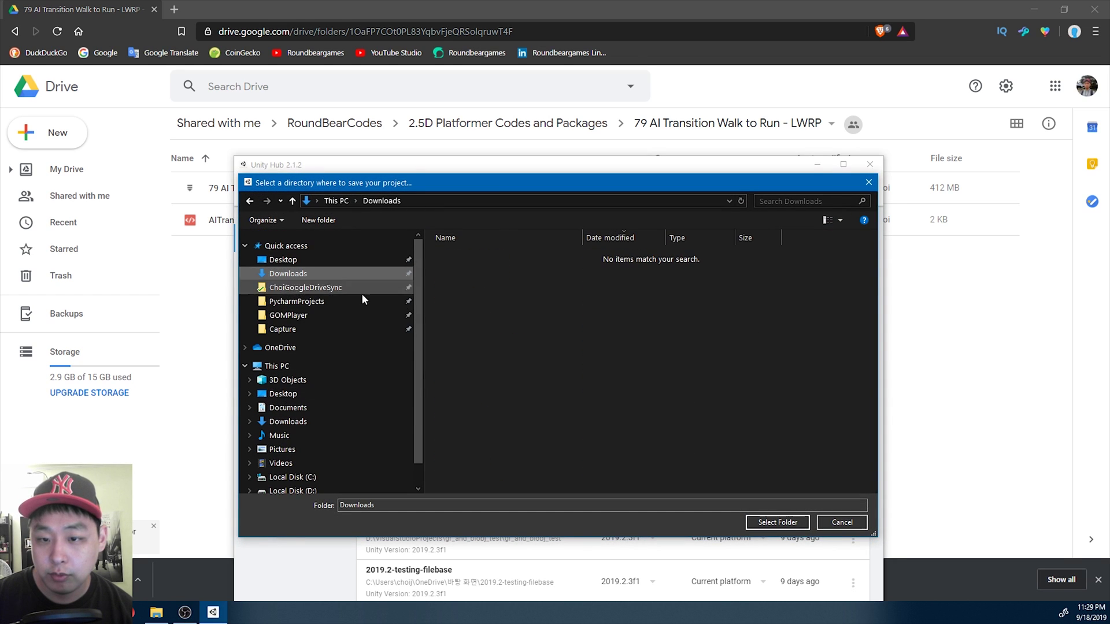
{"action": "left_click", "coordinate": [759, 523]}
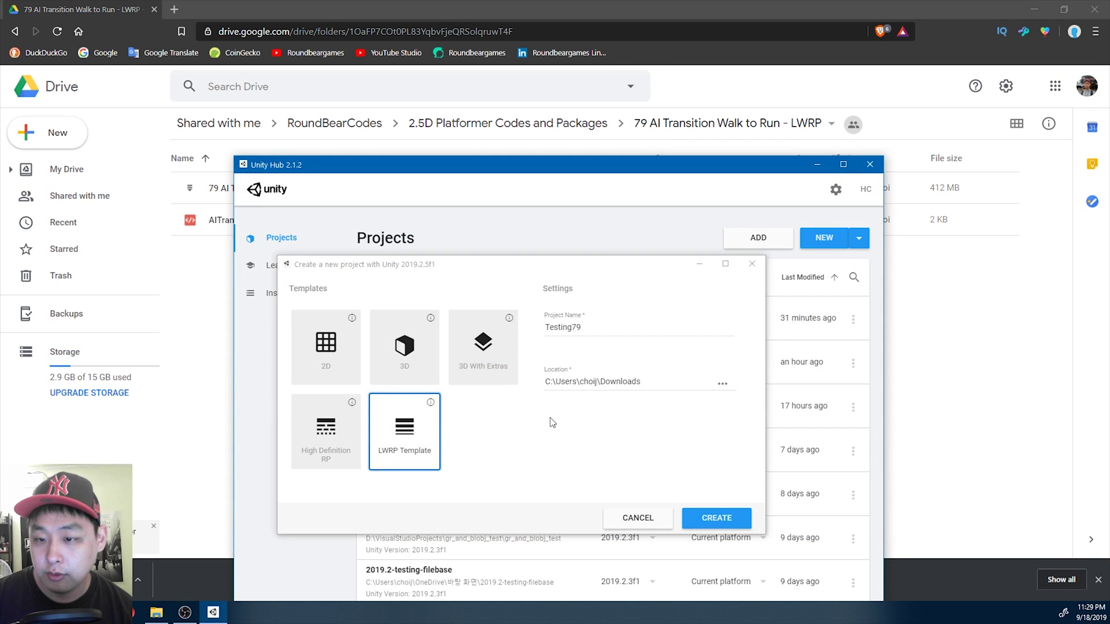
{"action": "left_click", "coordinate": [716, 517]}
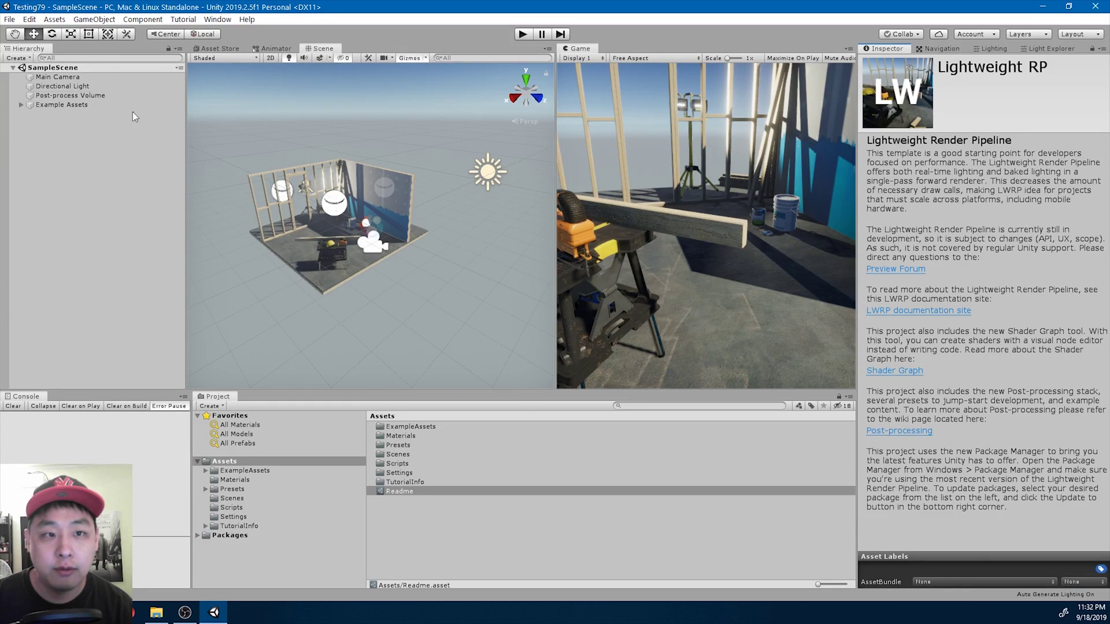
Import all items of the custom package 79 AI Transition Walk to Run from Downloads
{"action": "left_click", "coordinate": [55, 19]}
{"action": "mouse_move", "coordinate": [106, 147]}
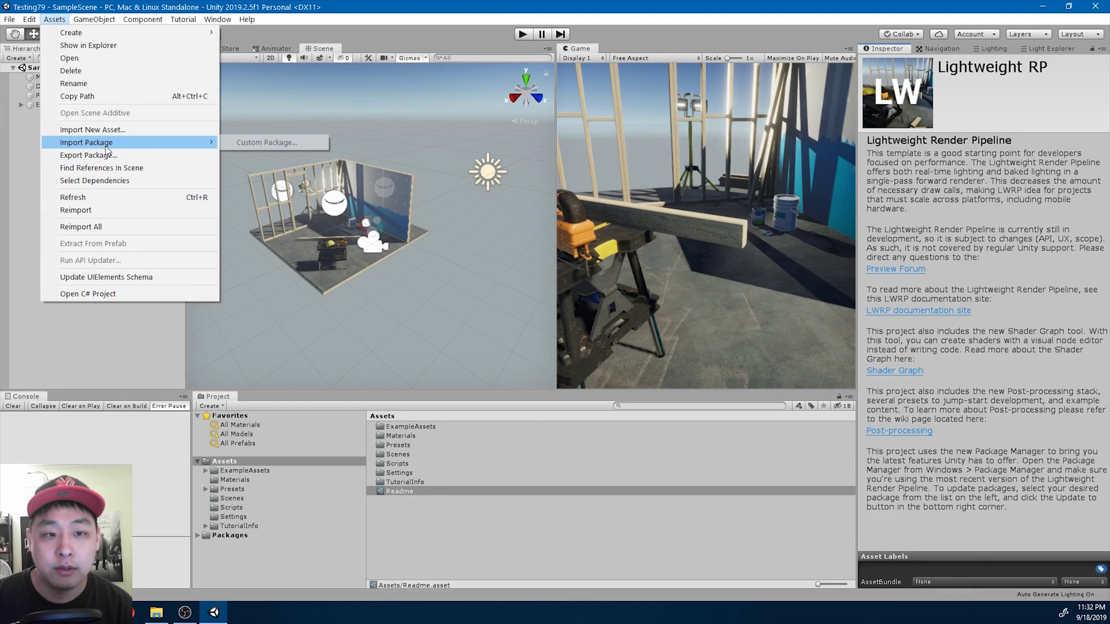
{"action": "left_click", "coordinate": [266, 144]}
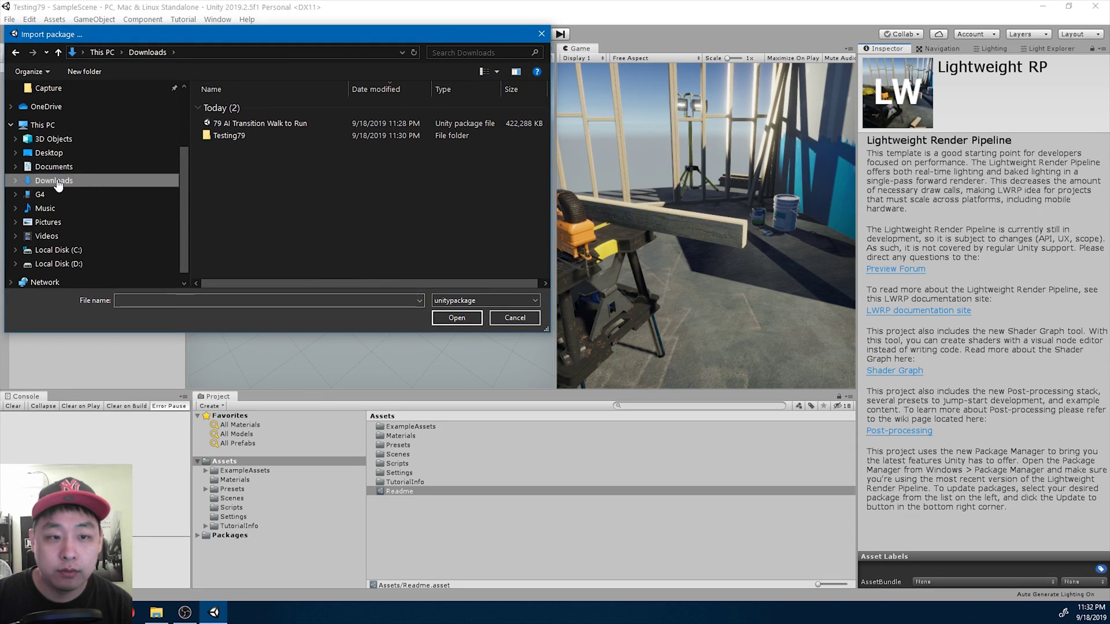
{"action": "left_click", "coordinate": [270, 124]}
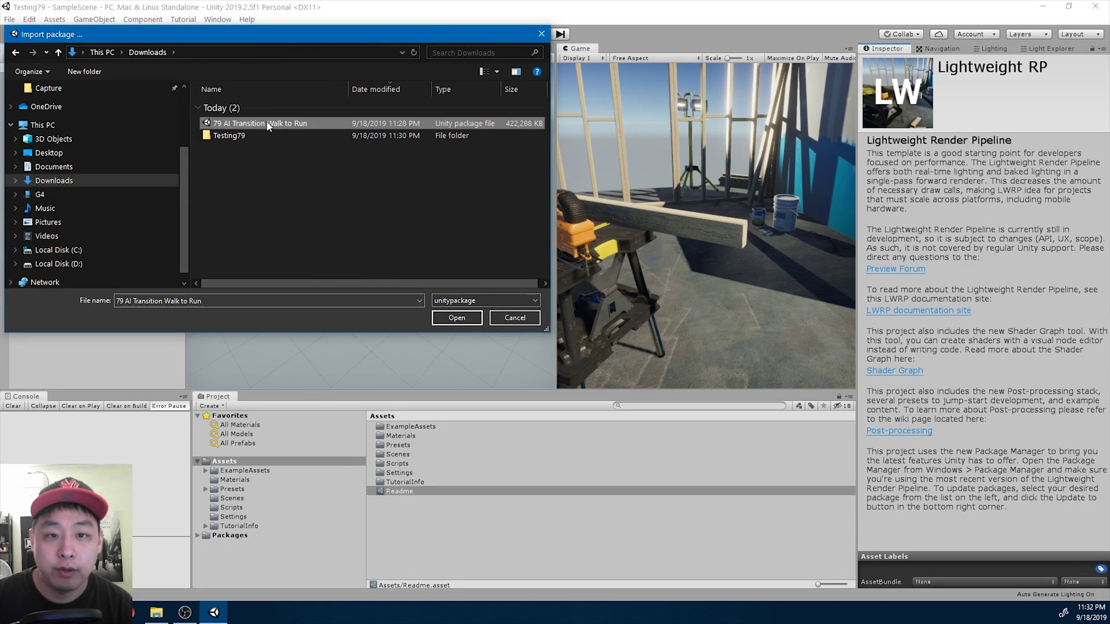
{"action": "left_click", "coordinate": [457, 318]}
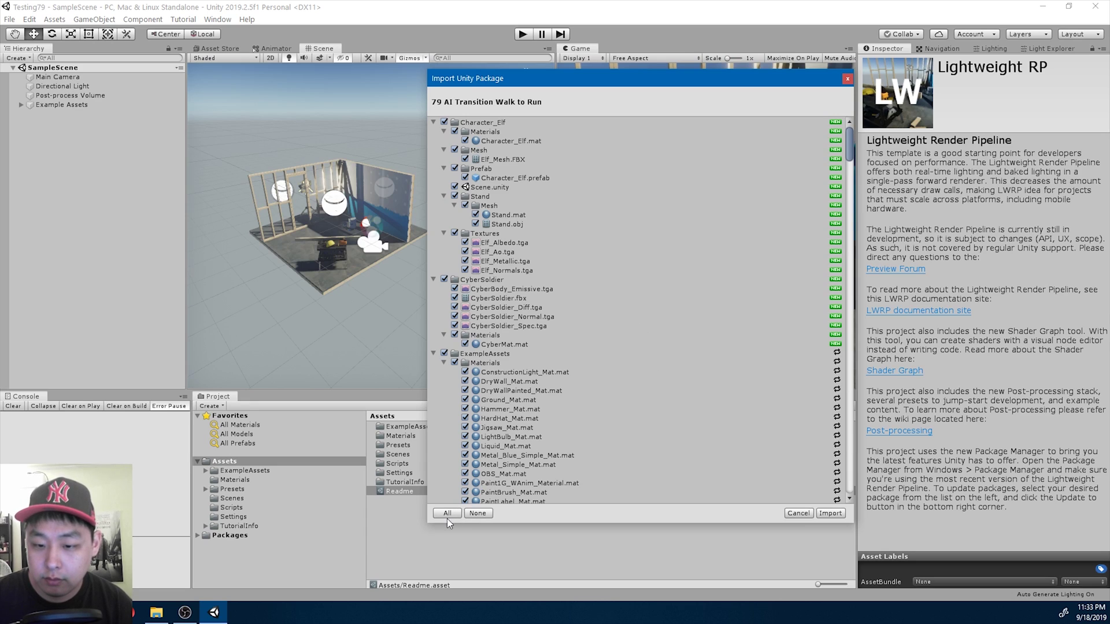
{"action": "left_click", "coordinate": [829, 514]}
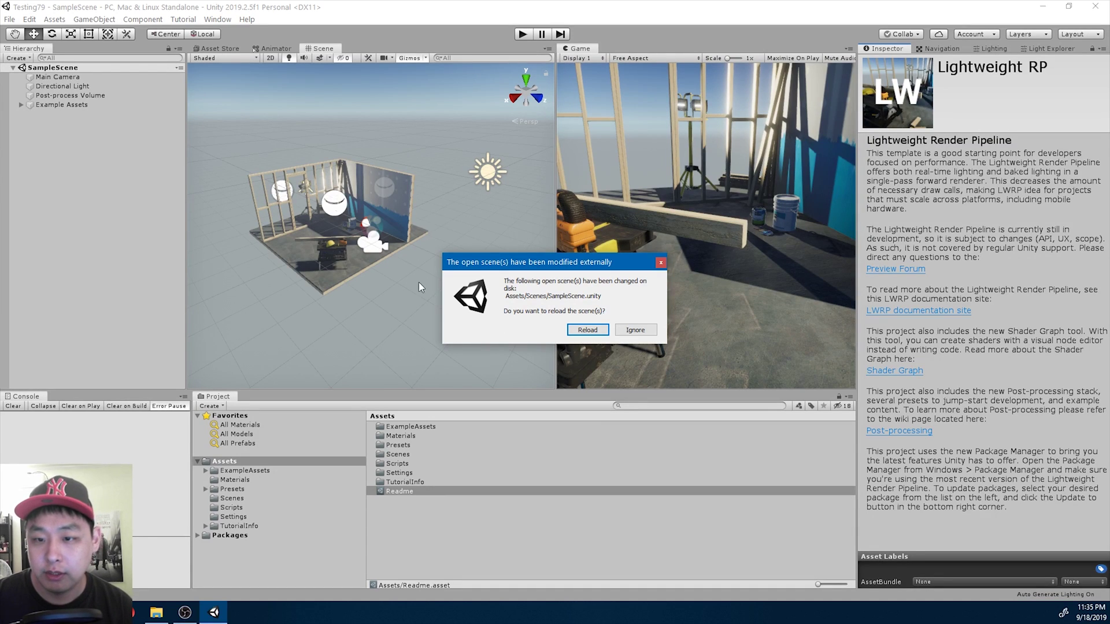
Reload SampleScene, enlarge the Console, and ping PlayerSpawn from the first Cinemachine error
{"action": "left_click", "coordinate": [578, 332]}
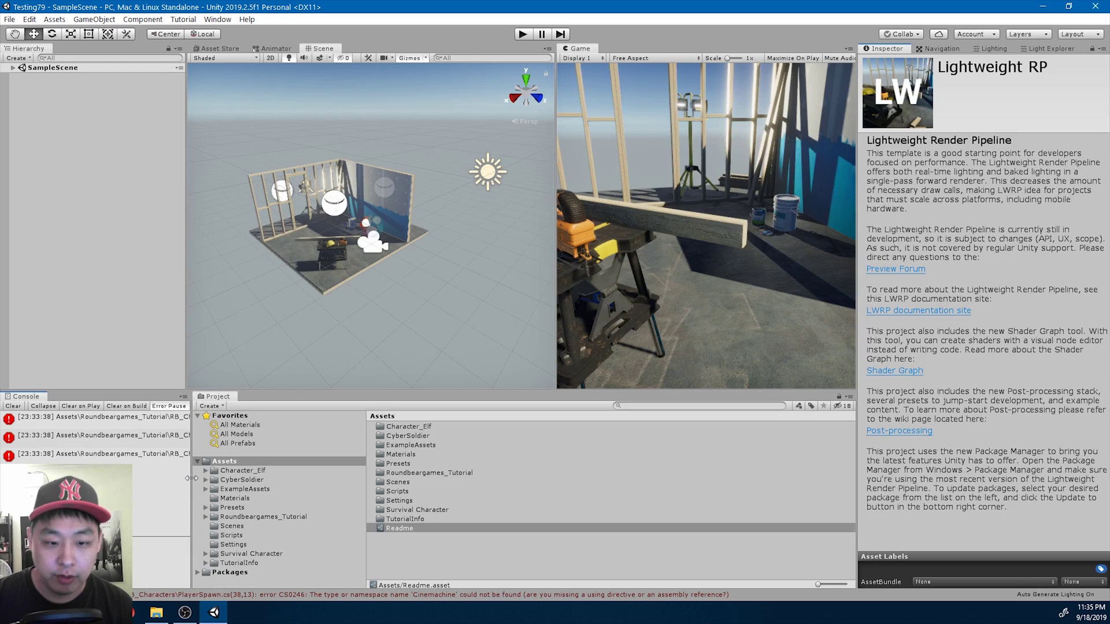
{"action": "left_click_drag", "start_coordinate": [191, 483], "coordinate": [292, 480]}
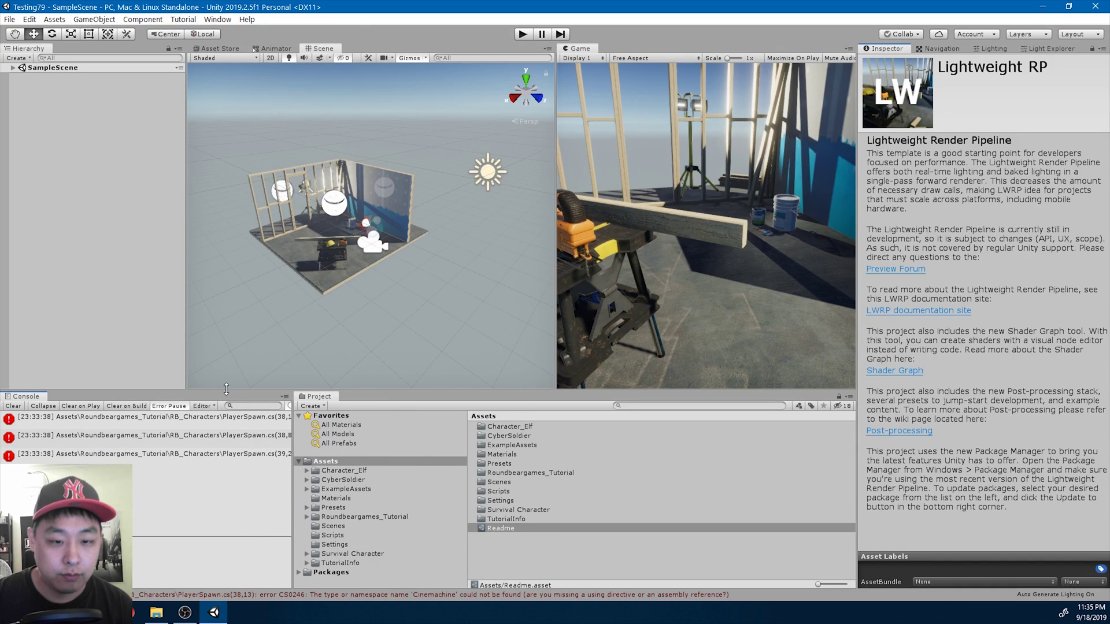
{"action": "left_click_drag", "start_coordinate": [226, 389], "coordinate": [227, 367]}
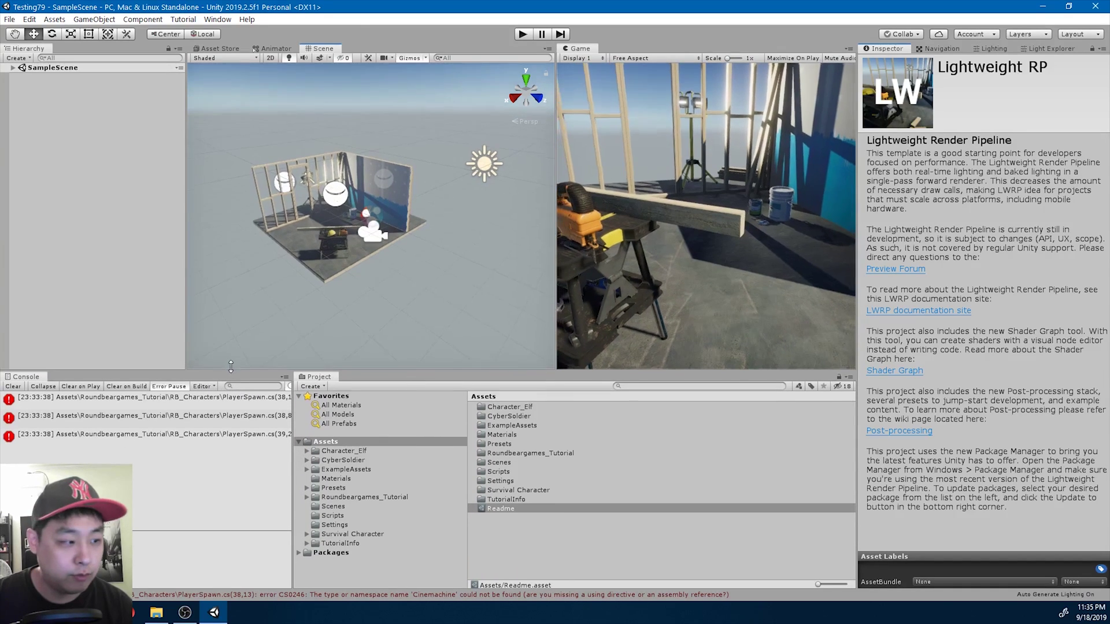
{"action": "left_click", "coordinate": [201, 397]}
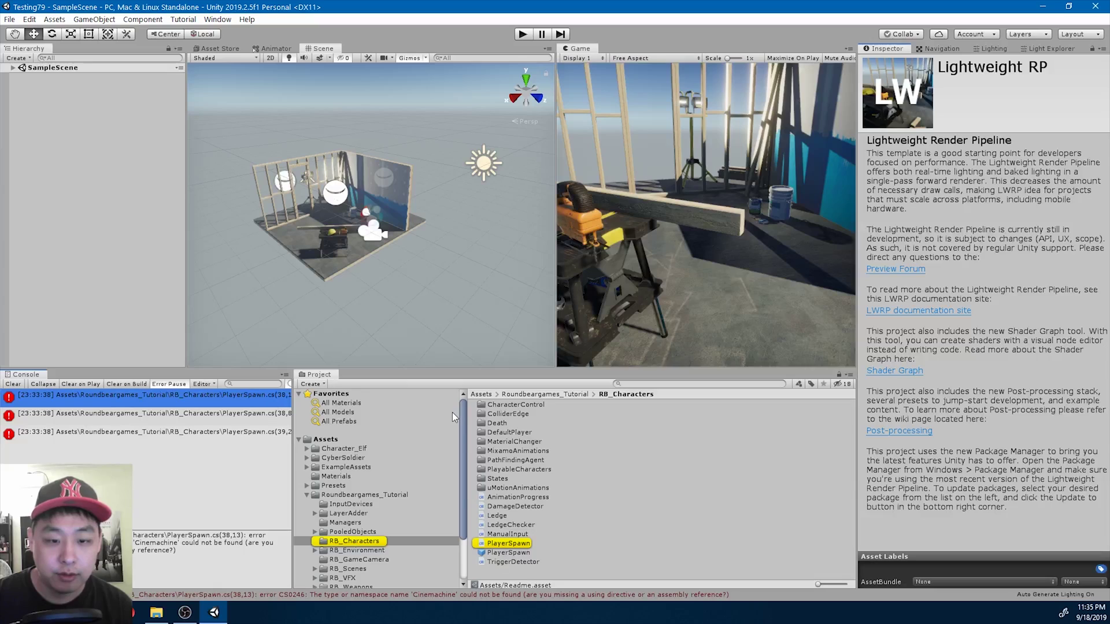
{"action": "left_click", "coordinate": [217, 20]}
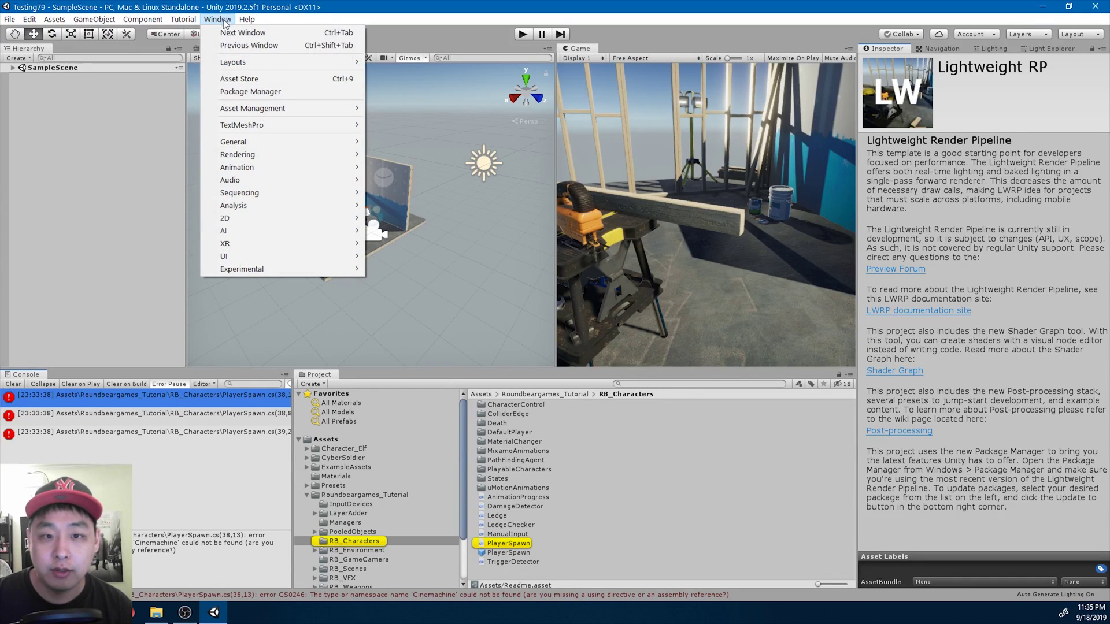
Search Package Manager for 'cine' to install Cinemachine 2.3.4
{"action": "left_click", "coordinate": [272, 92]}
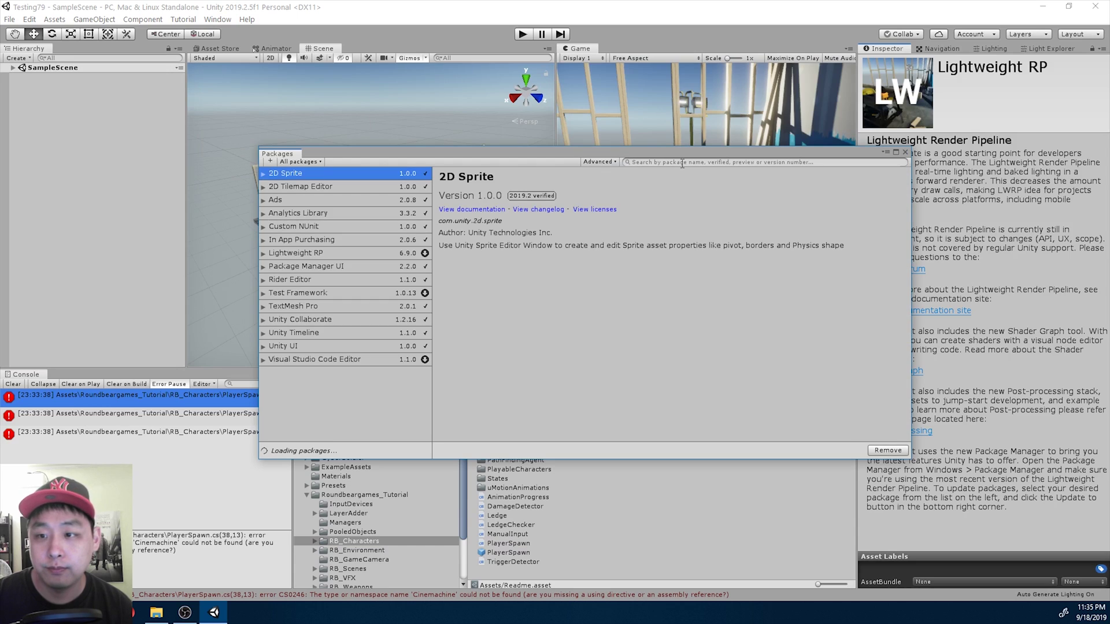
{"action": "left_click", "coordinate": [682, 163]}
{"action": "type", "text": "cine"}
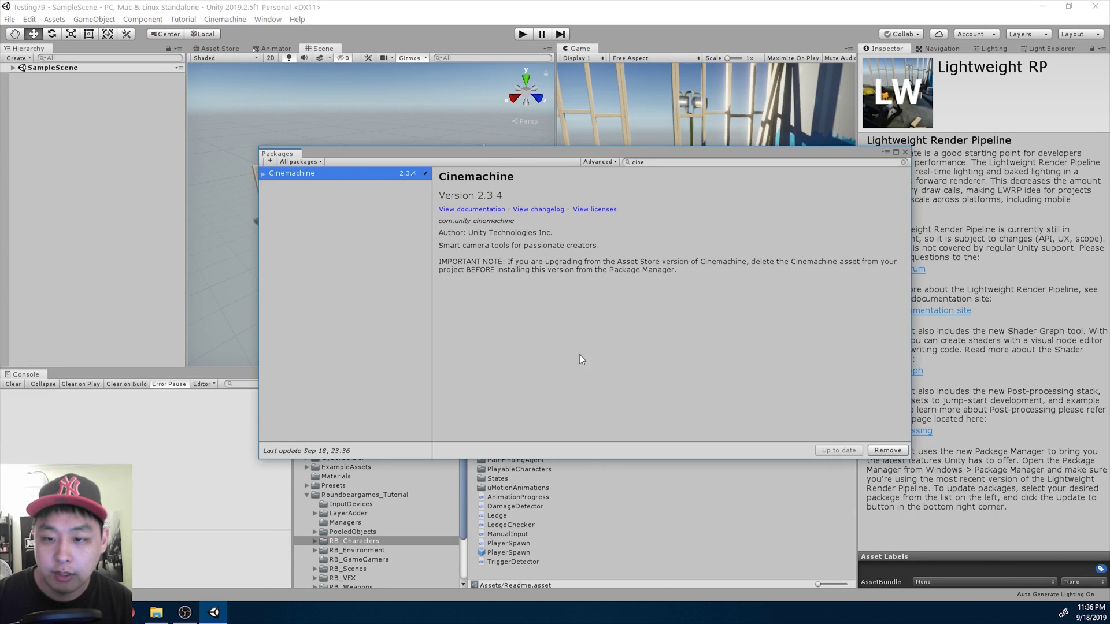
Close Package Manager and browse to Roundbeargames_Tutorial > RB_Scenes > Day in the Project panel
{"action": "left_click", "coordinate": [906, 152]}
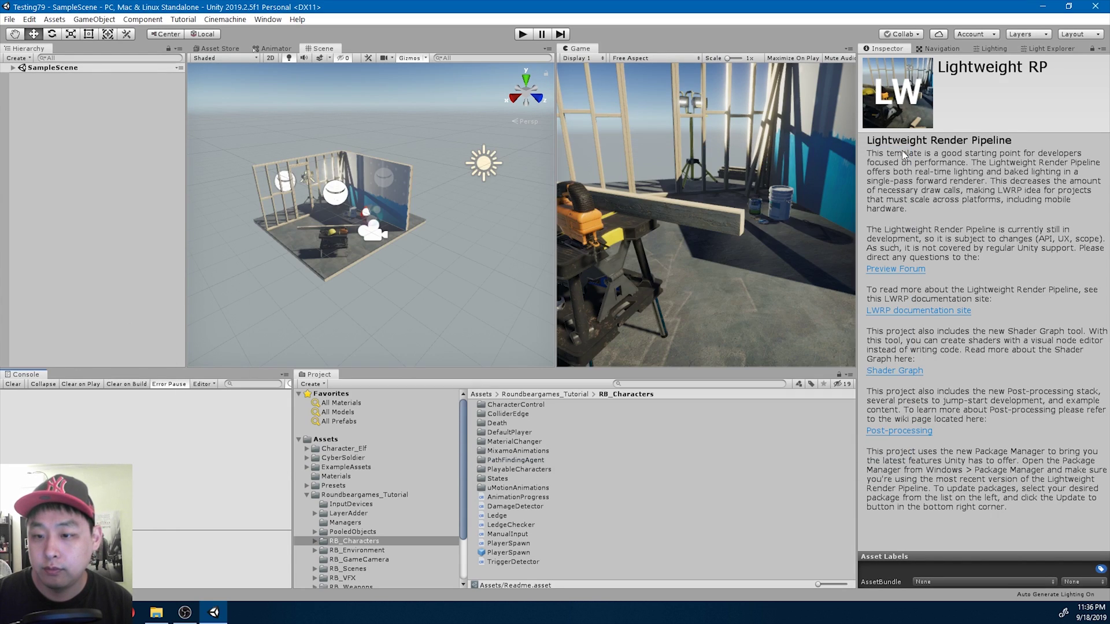
{"action": "left_click", "coordinate": [649, 383]}
{"action": "type", "text": "latest"}
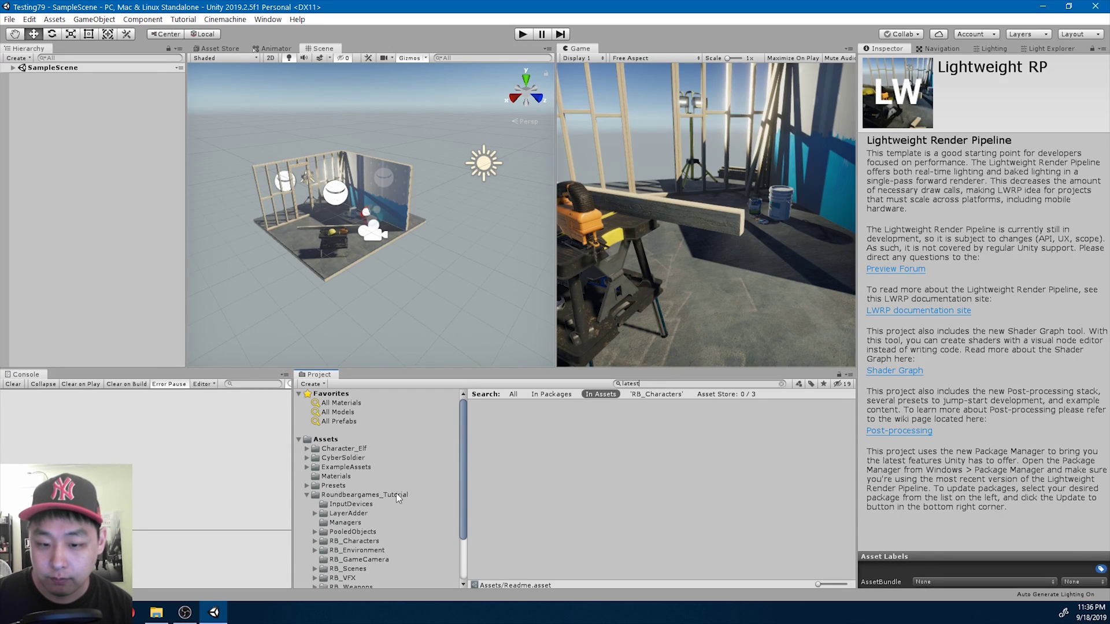
{"action": "scroll", "coordinate": [398, 496], "scroll_direction": "down", "scroll_amount": 2}
{"action": "left_click", "coordinate": [383, 461]}
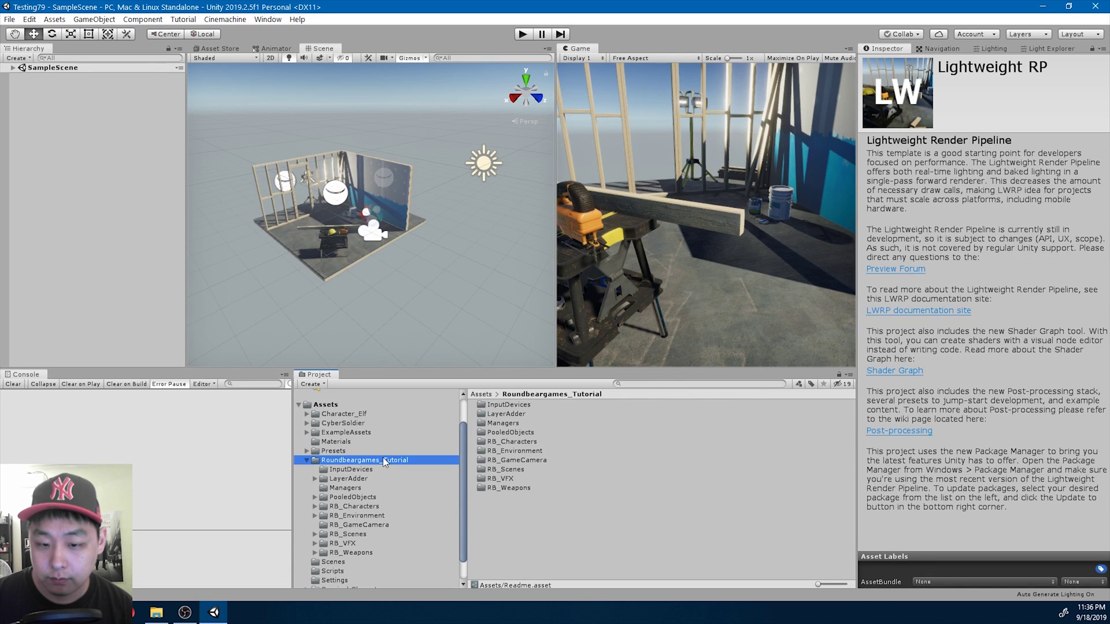
{"action": "left_click", "coordinate": [359, 535]}
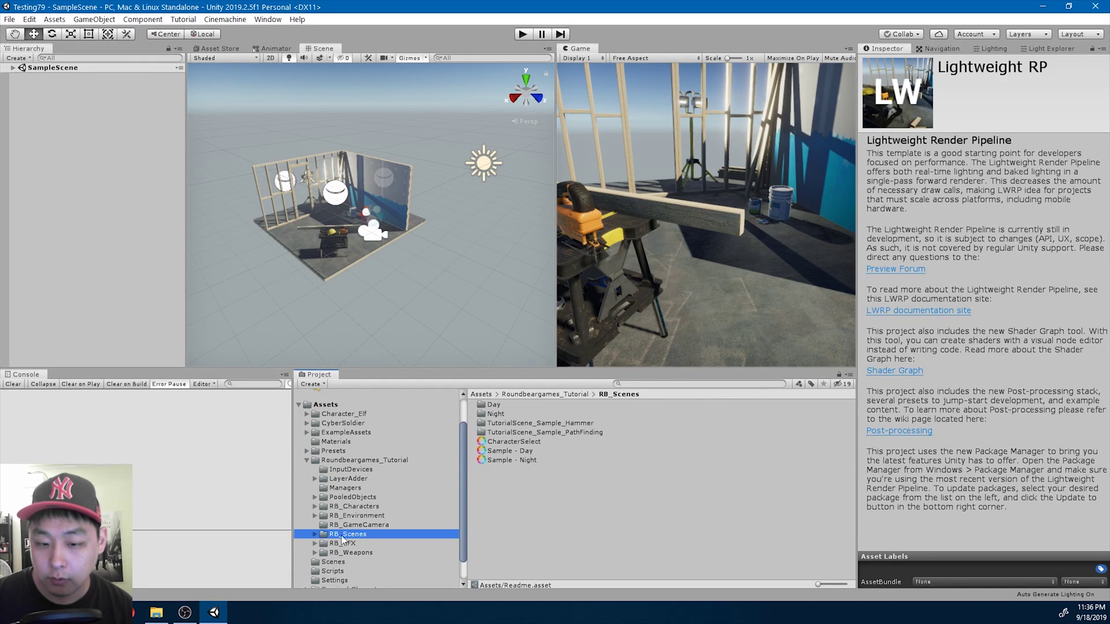
{"action": "double_click", "coordinate": [493, 406]}
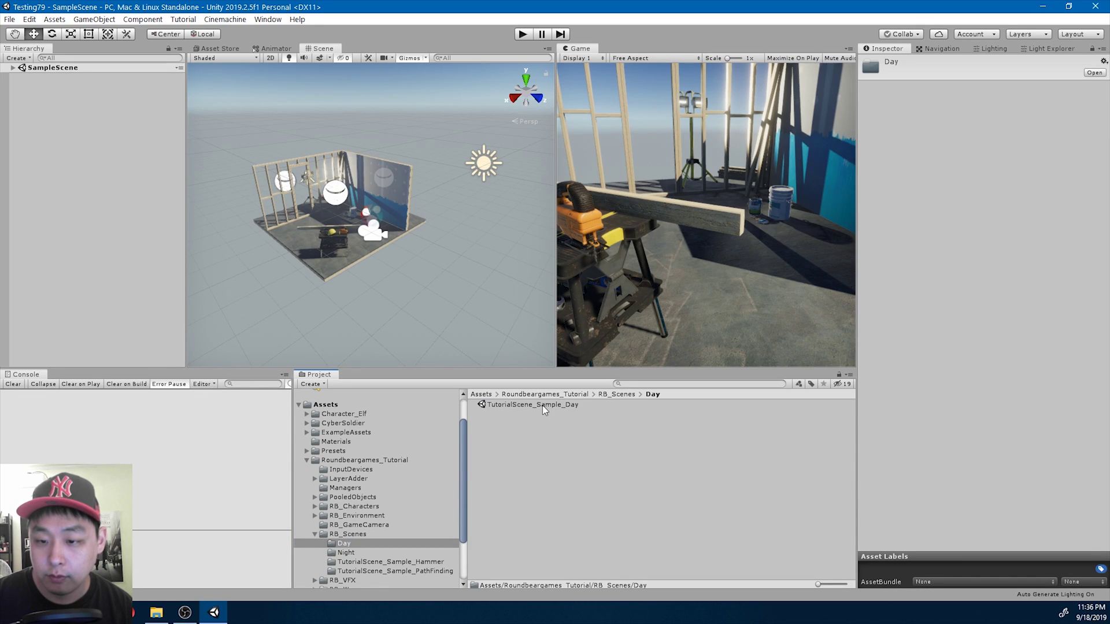
Open TutorialScene_Sample_Day and uncheck Show Grid in the Scene view Gizmos
{"action": "double_click", "coordinate": [542, 405]}
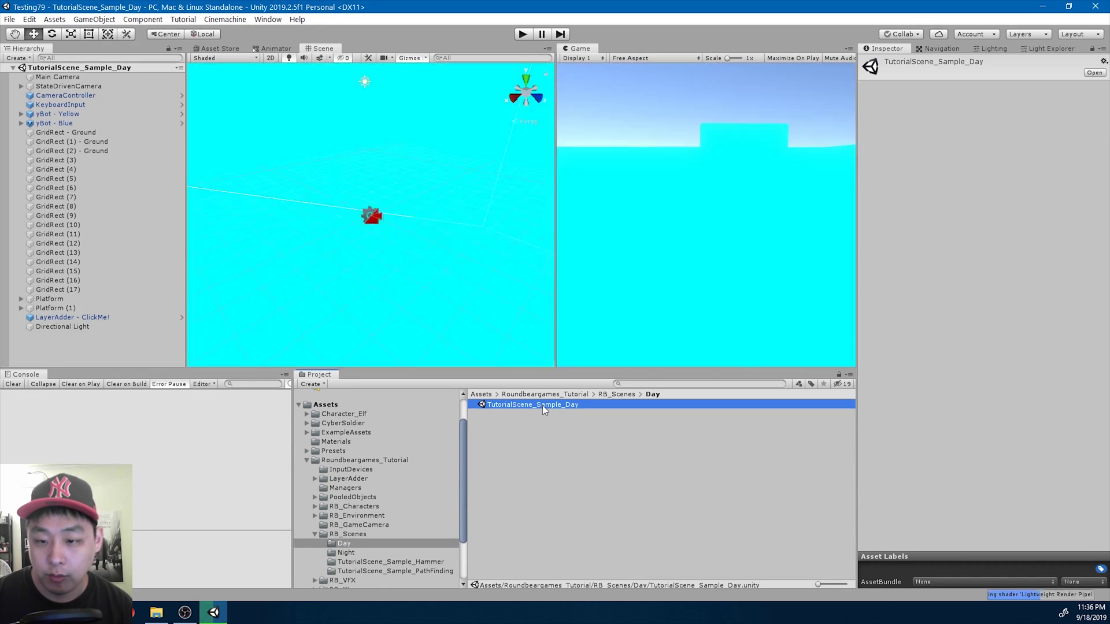
{"action": "left_click_drag", "start_coordinate": [397, 220], "coordinate": [407, 79], "text": "alt"}
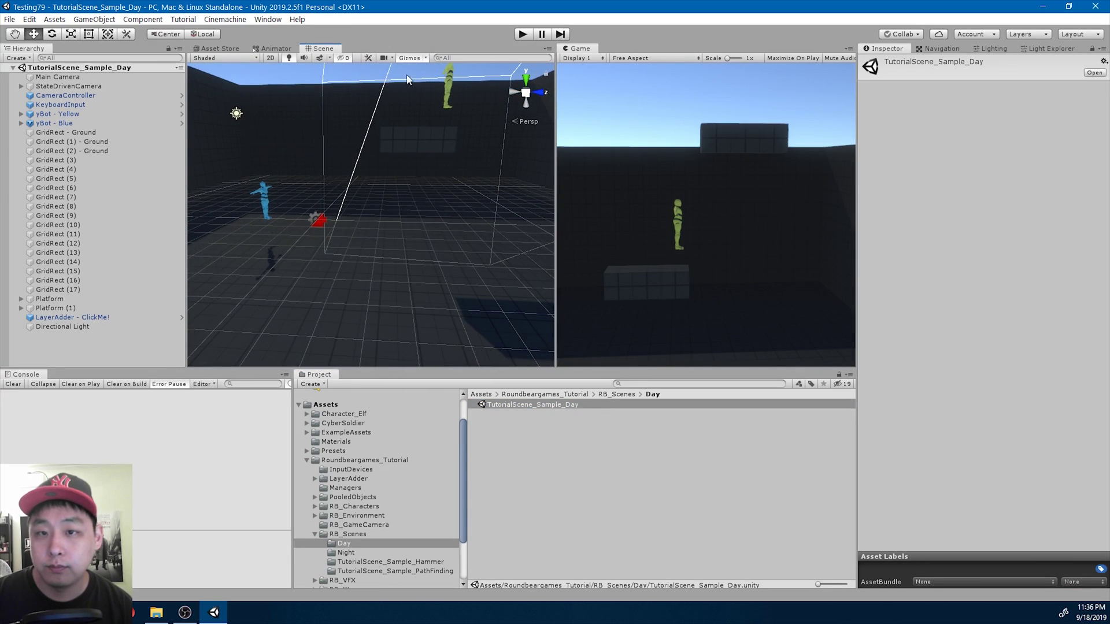
{"action": "left_click", "coordinate": [427, 58]}
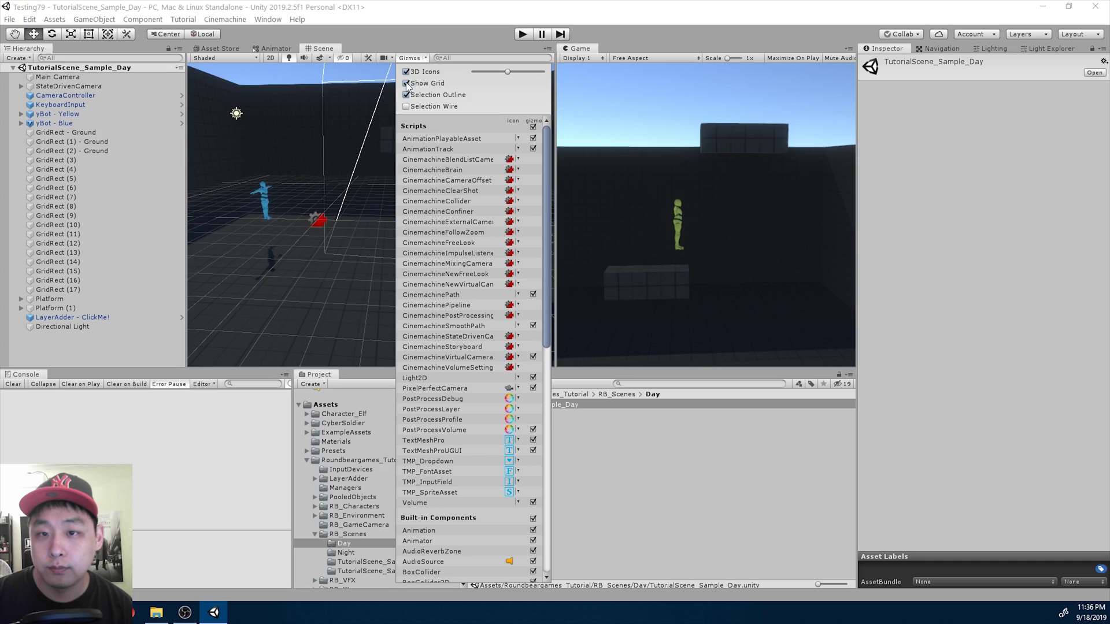
{"action": "left_click", "coordinate": [406, 84]}
{"action": "left_click", "coordinate": [625, 275]}
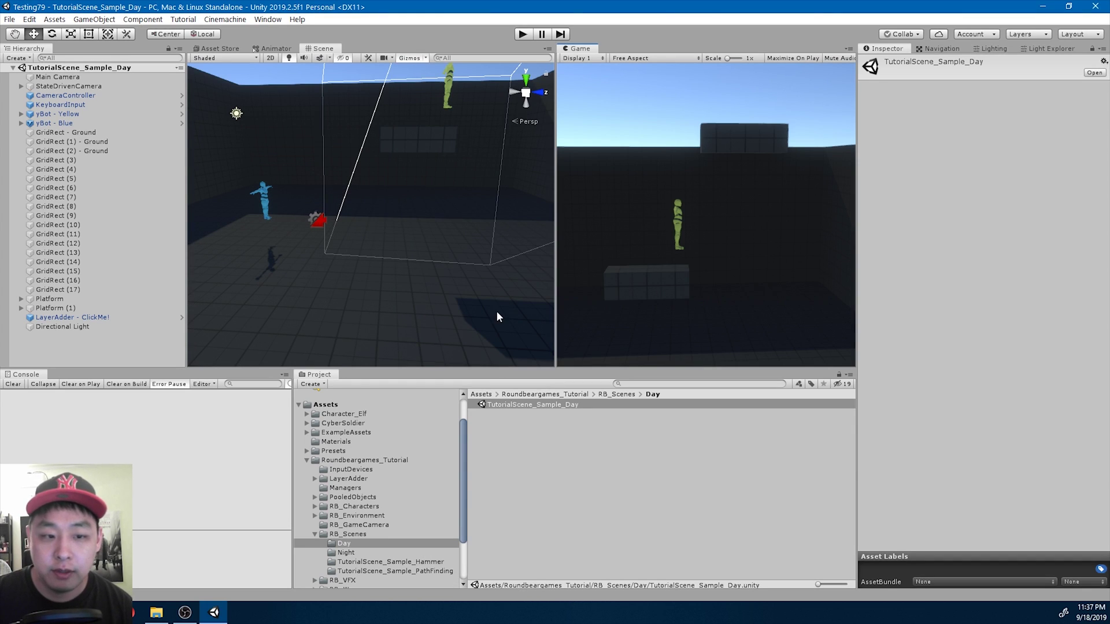
On LayerAdder - ClickMe!, add the RB default layers and set default layer collisions
{"action": "left_click", "coordinate": [86, 318]}
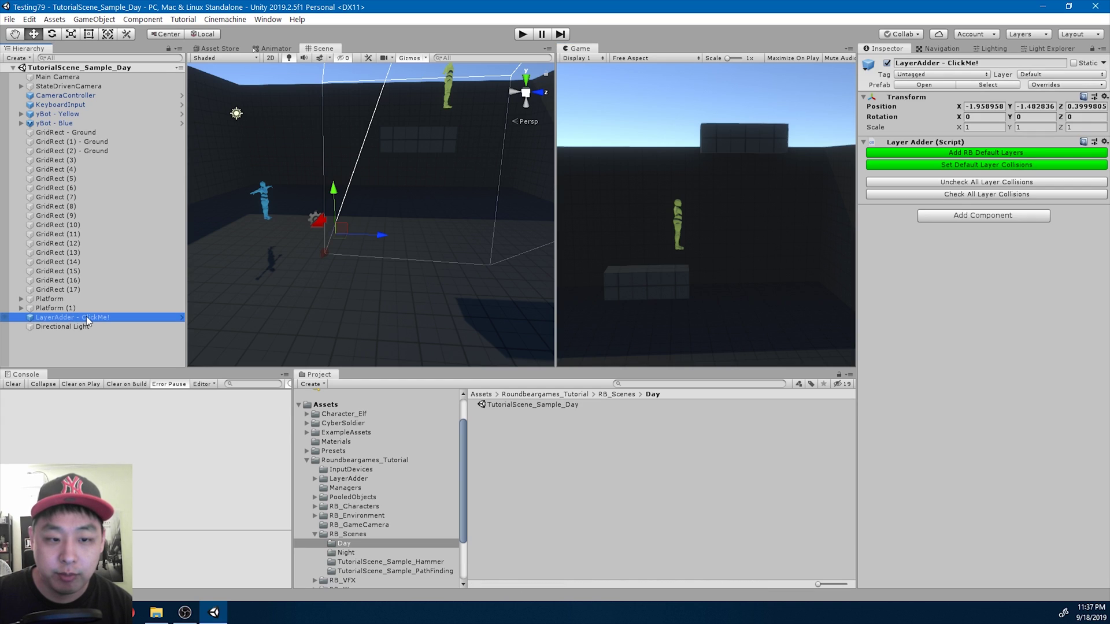
{"action": "left_click", "coordinate": [920, 152]}
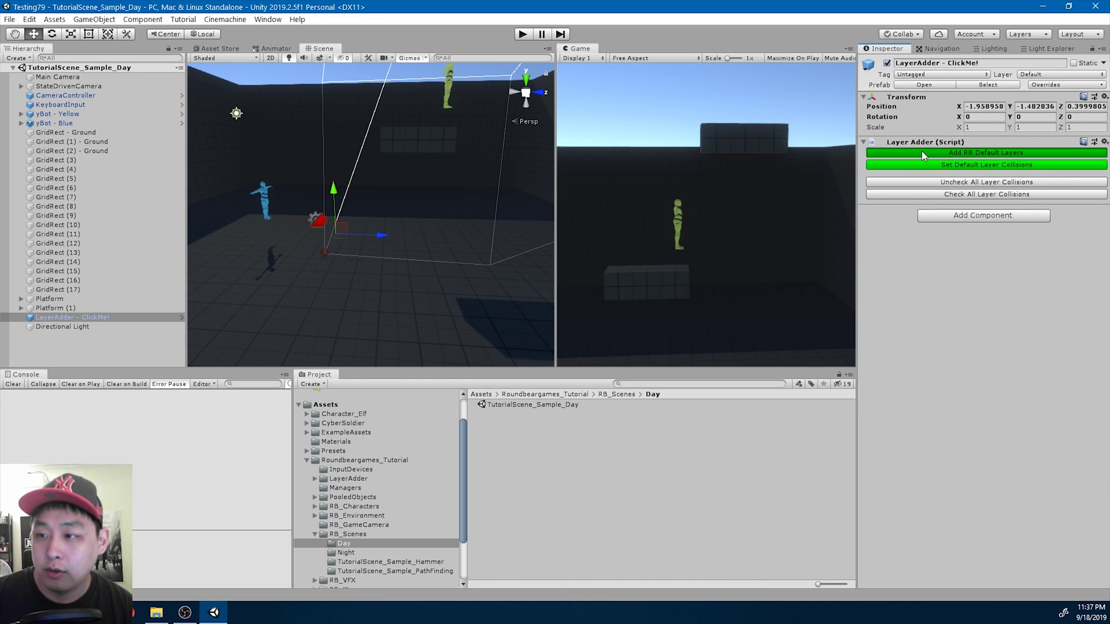
{"action": "left_click", "coordinate": [922, 165]}
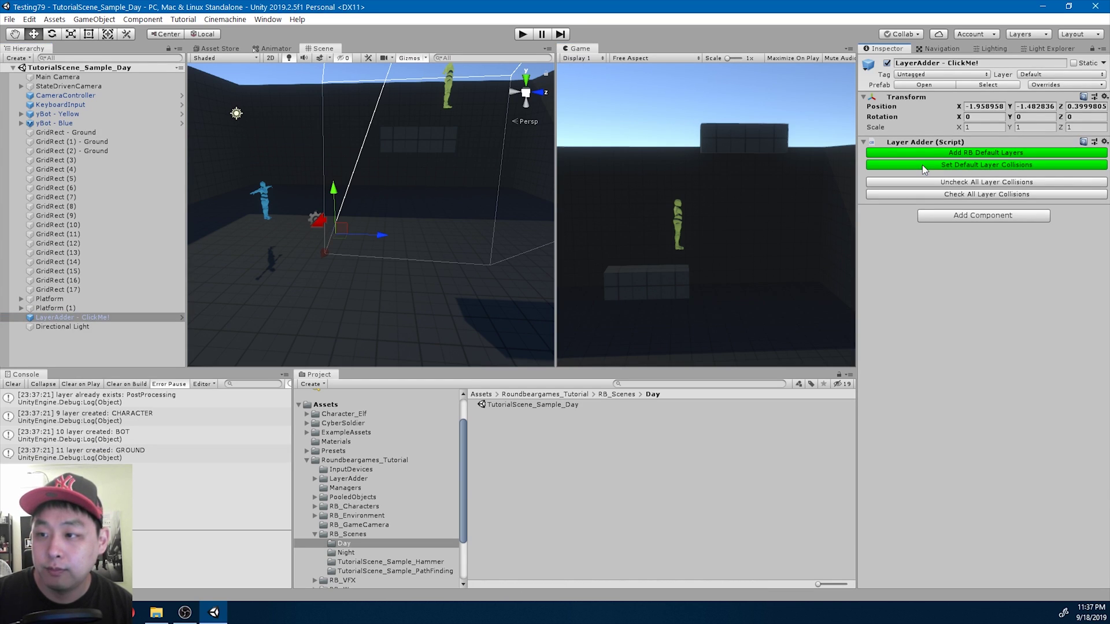
{"action": "left_click", "coordinate": [55, 19]}
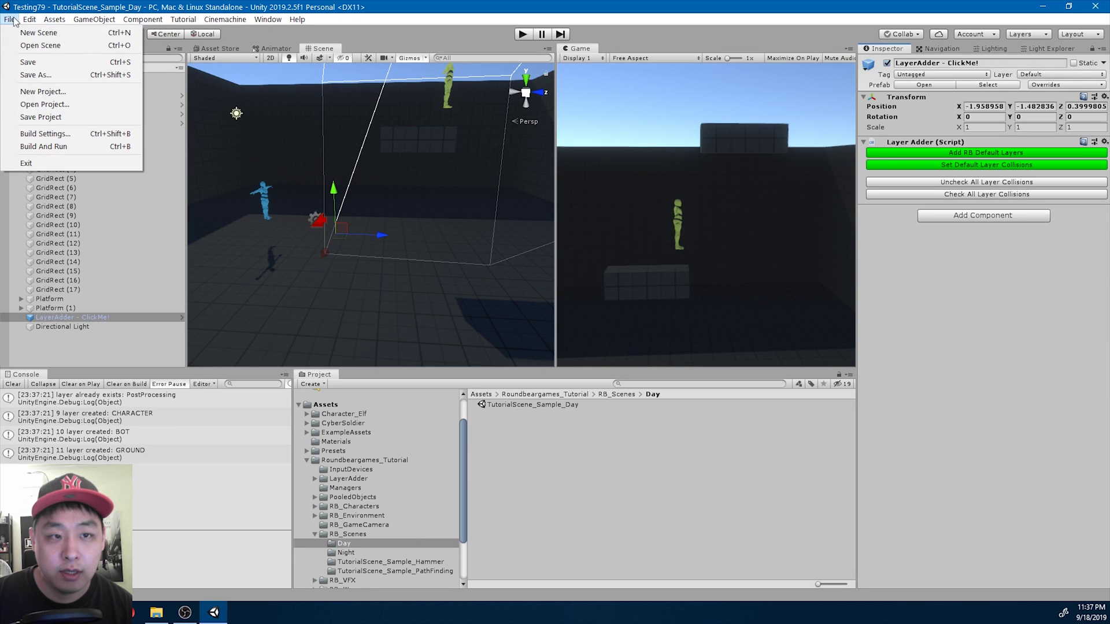
Check the Layer Collision Matrix under Project Settings > Physics, then close the window
{"action": "left_click", "coordinate": [81, 332]}
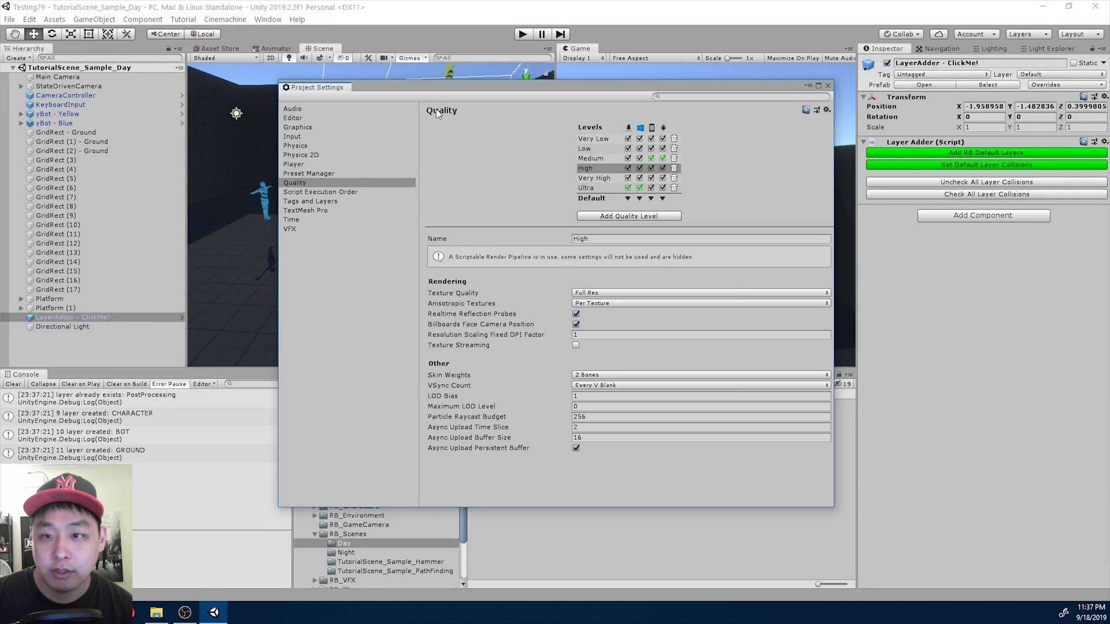
{"action": "left_click", "coordinate": [312, 145]}
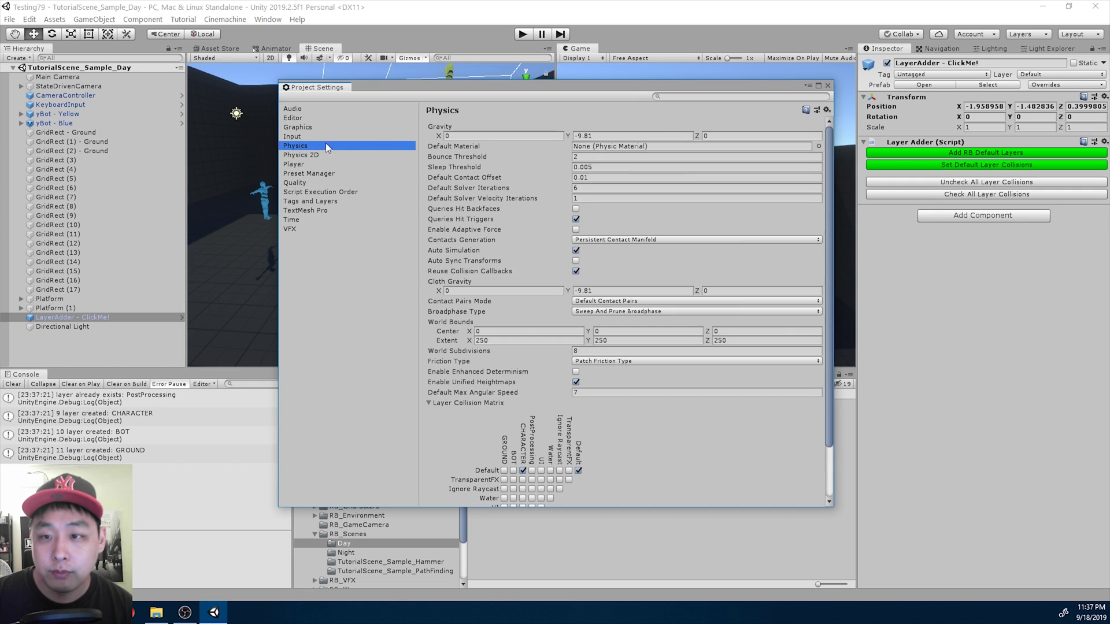
{"action": "scroll", "coordinate": [703, 360], "scroll_direction": "down", "scroll_amount": 3}
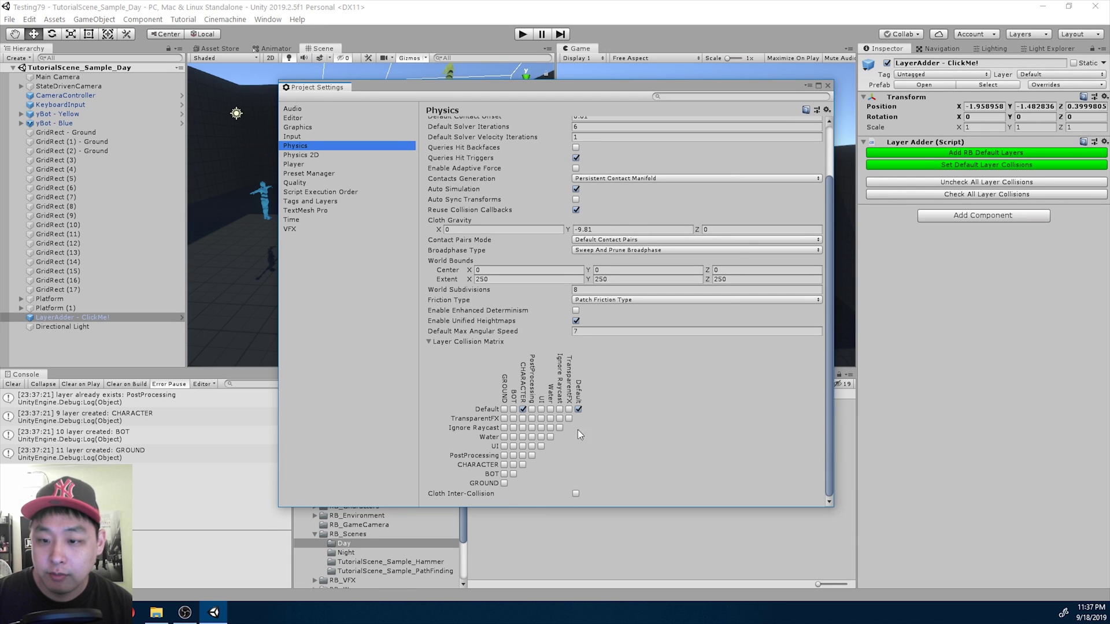
{"action": "left_click", "coordinate": [828, 85]}
Re-add the CHARACTER, BOT and GROUND layers with default collisions, then play TutorialScene_Sample_Day
{"action": "left_click", "coordinate": [907, 153]}
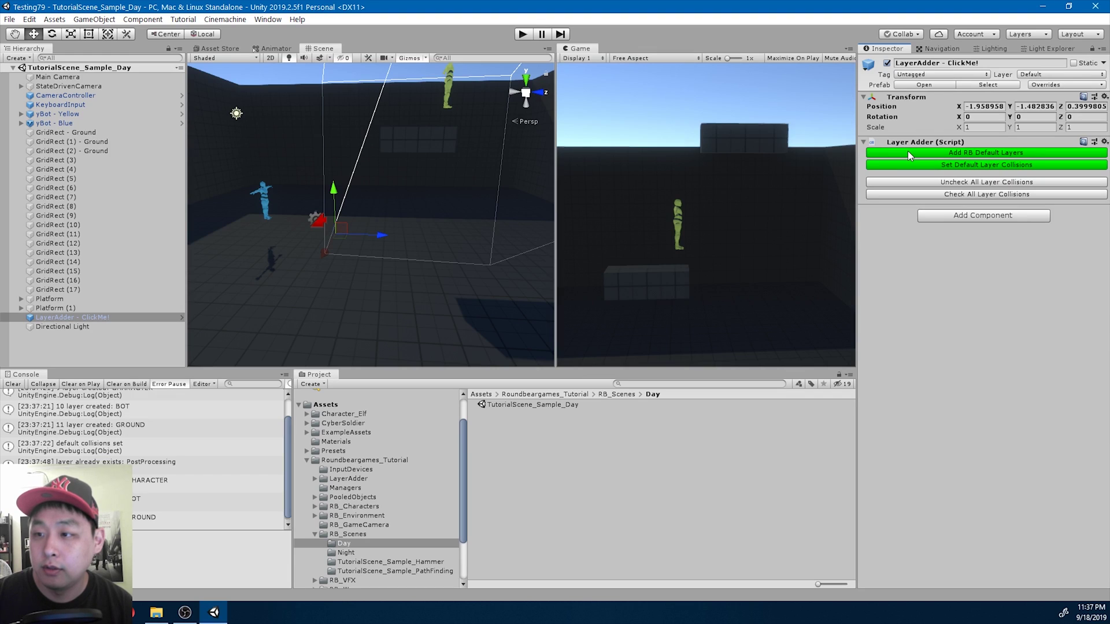
{"action": "left_click", "coordinate": [910, 166]}
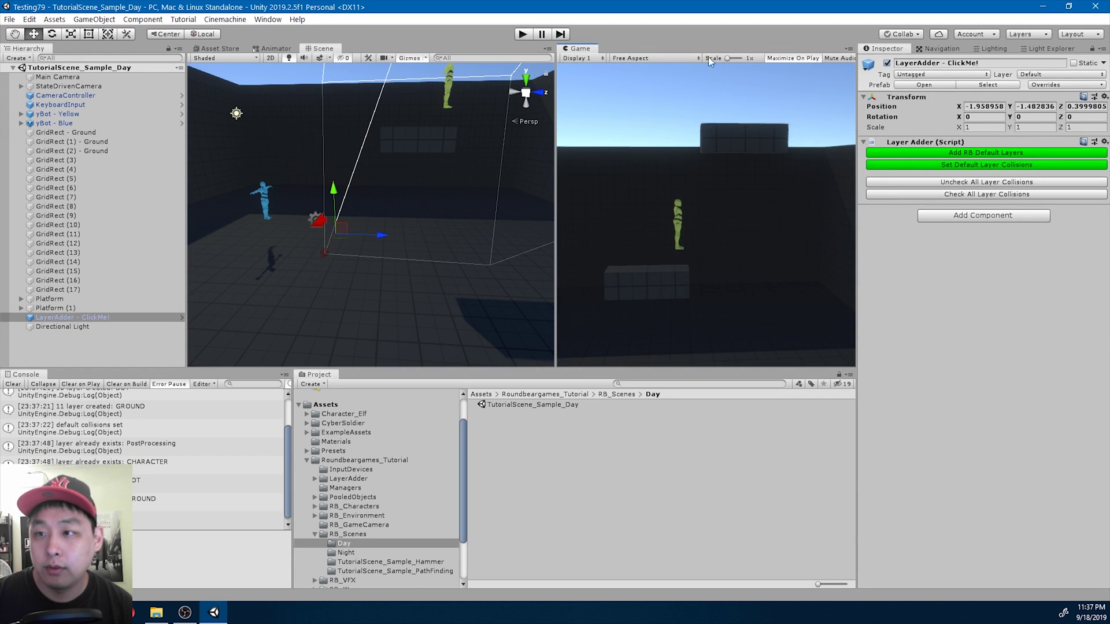
{"action": "left_click", "coordinate": [526, 35]}
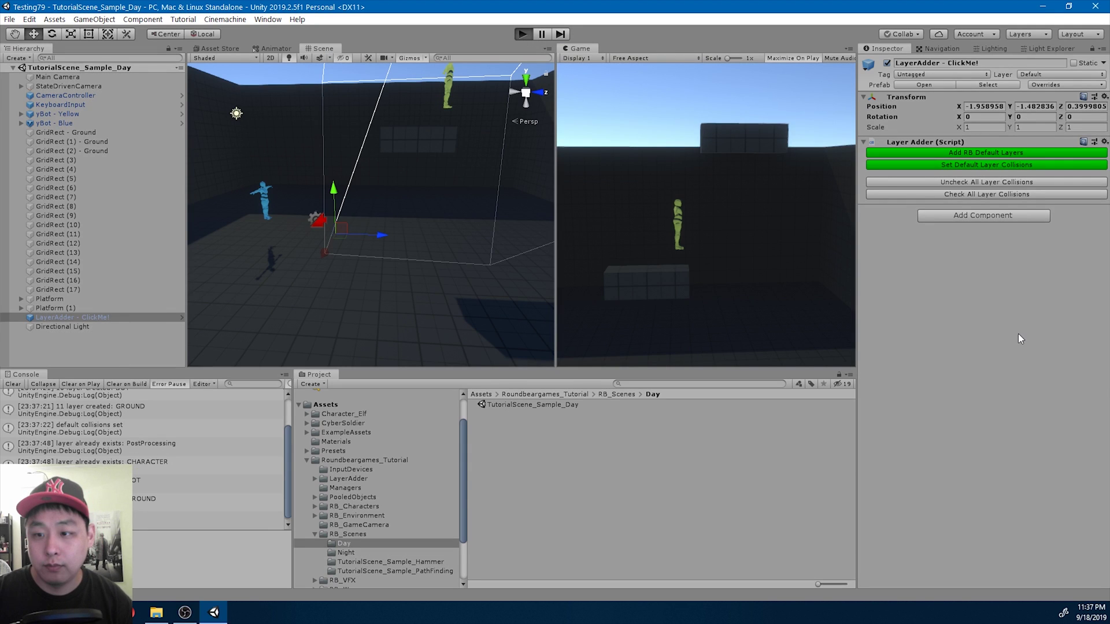